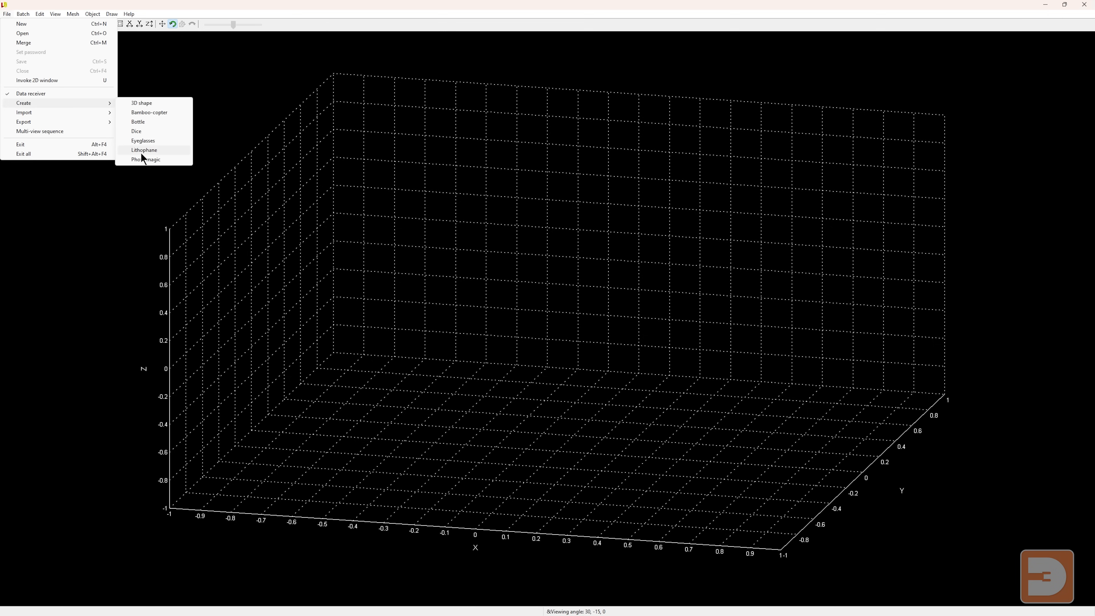
Start a Photo magic model with the Box method and load 3-Rook-512.png as its photo.
click(146, 160)
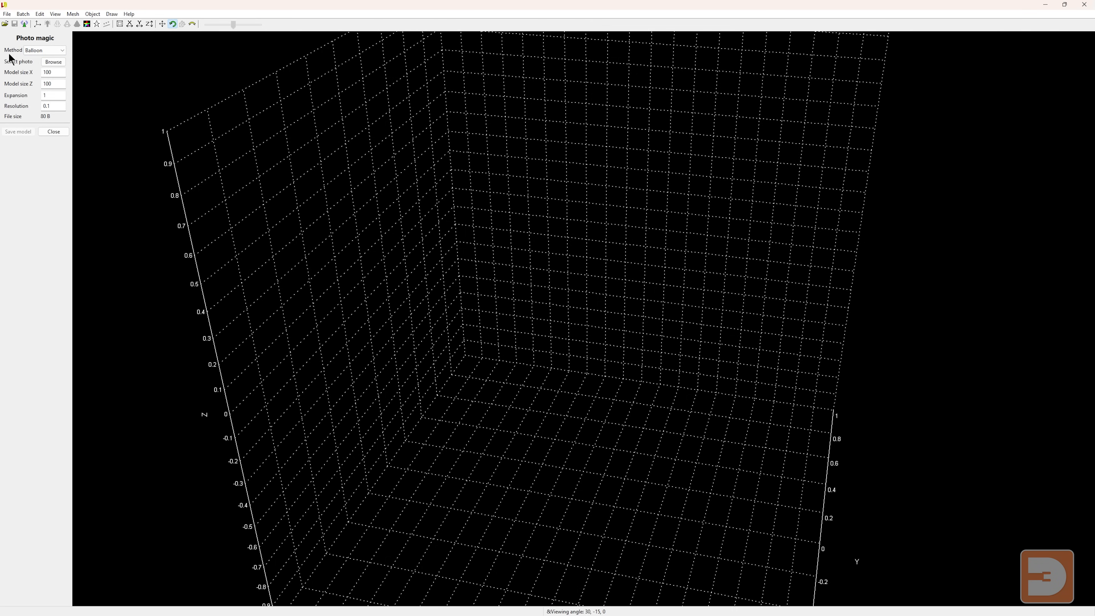
click(55, 50)
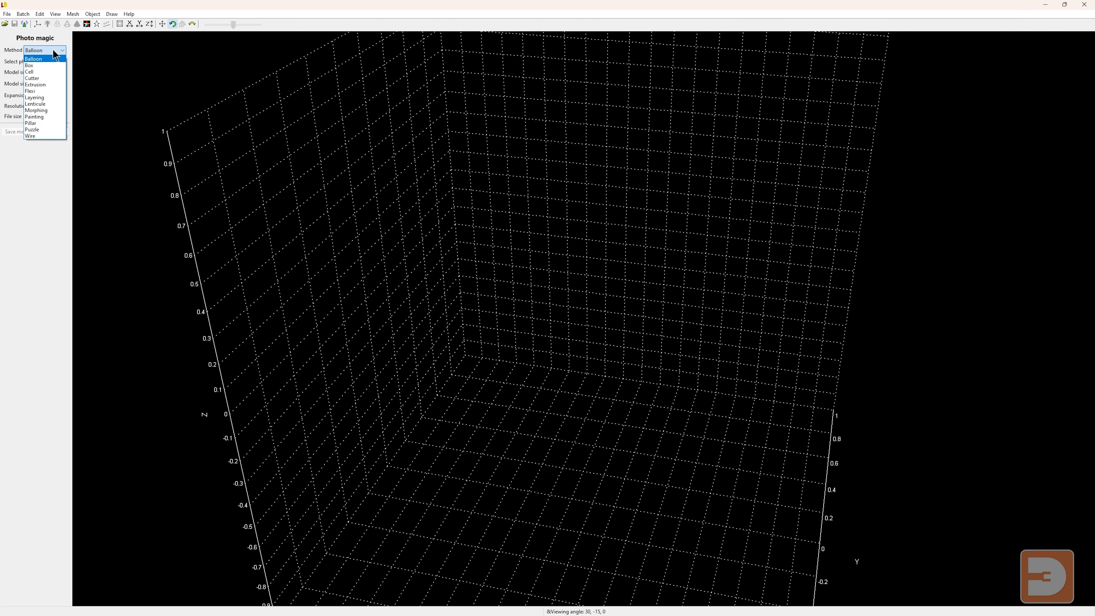
click(53, 66)
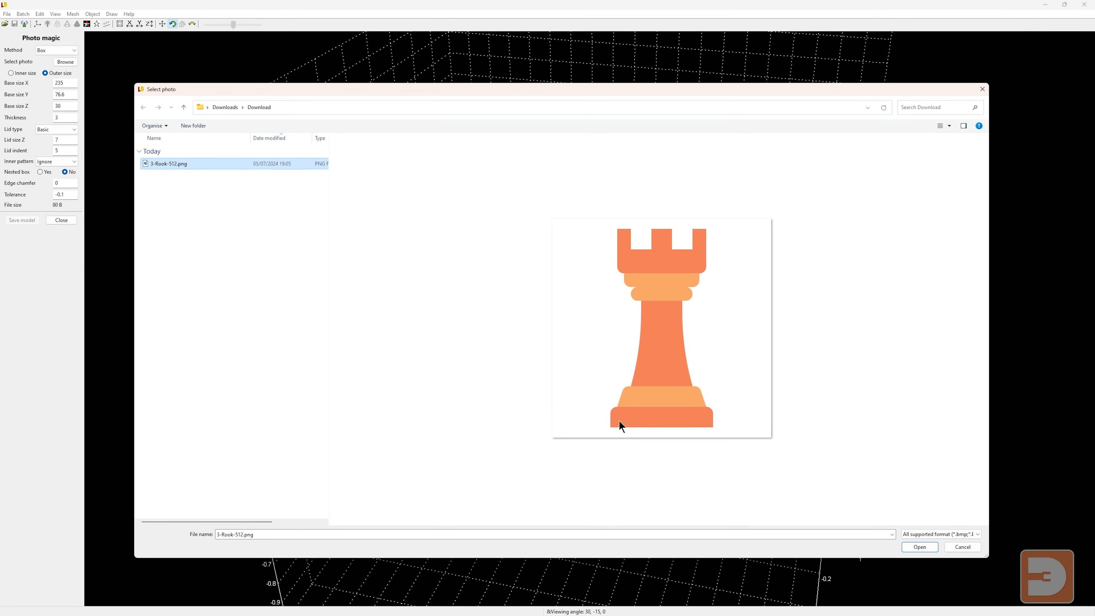
click(927, 550)
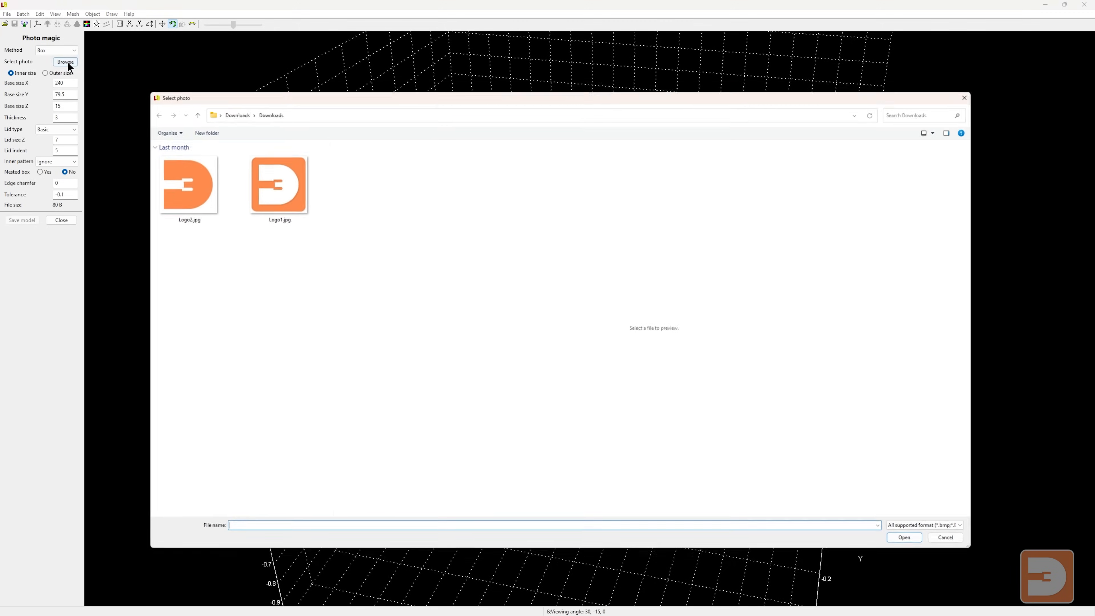
Load Logo2.jpg as the photo that shapes the box.
click(187, 181)
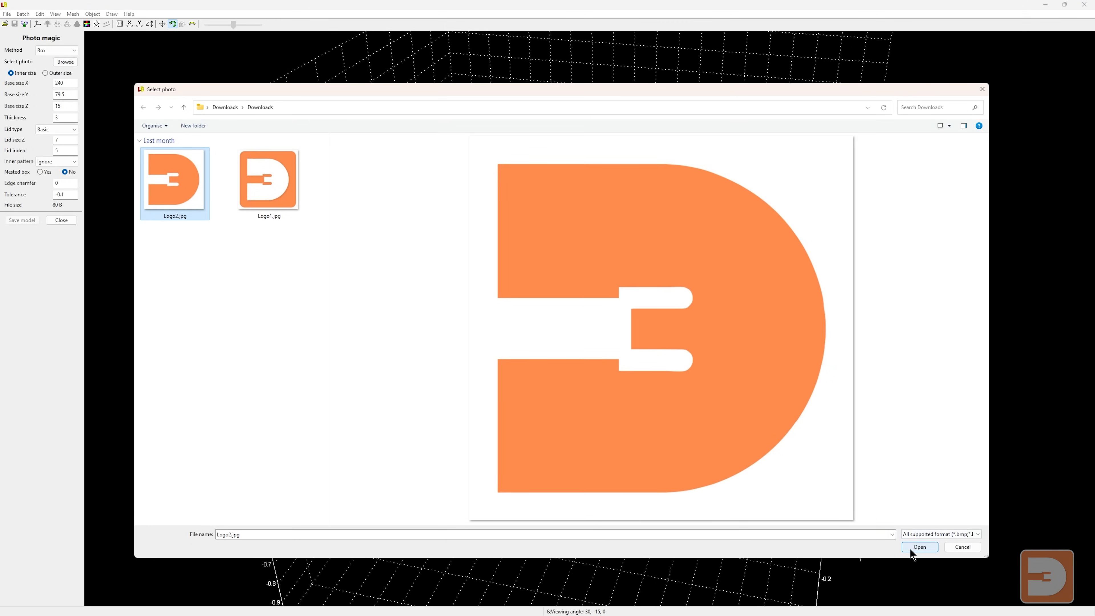
click(931, 547)
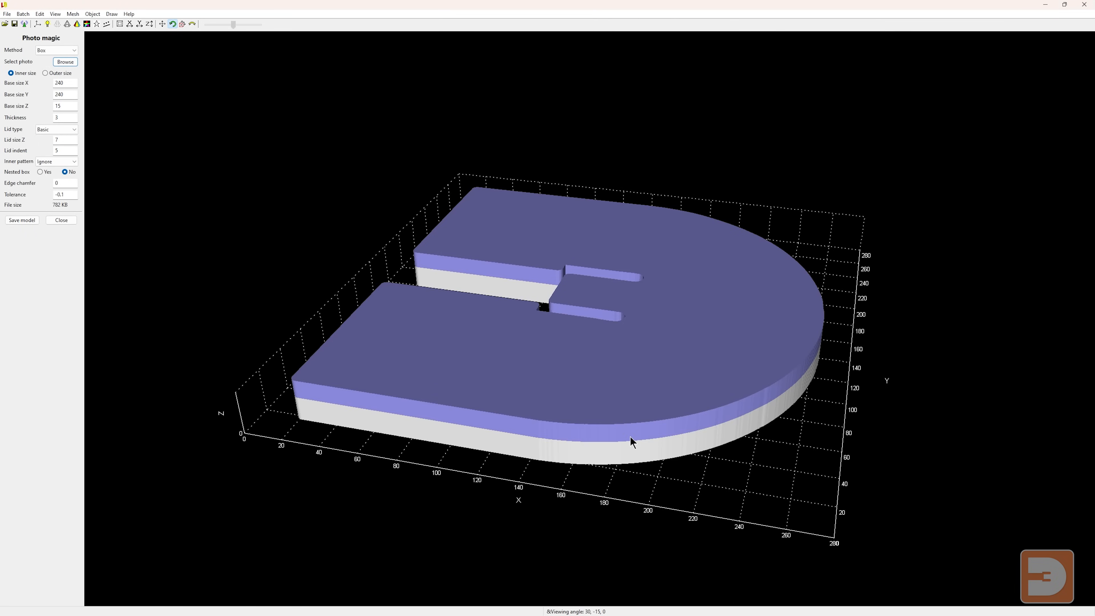
drag(905, 417, 809, 461)
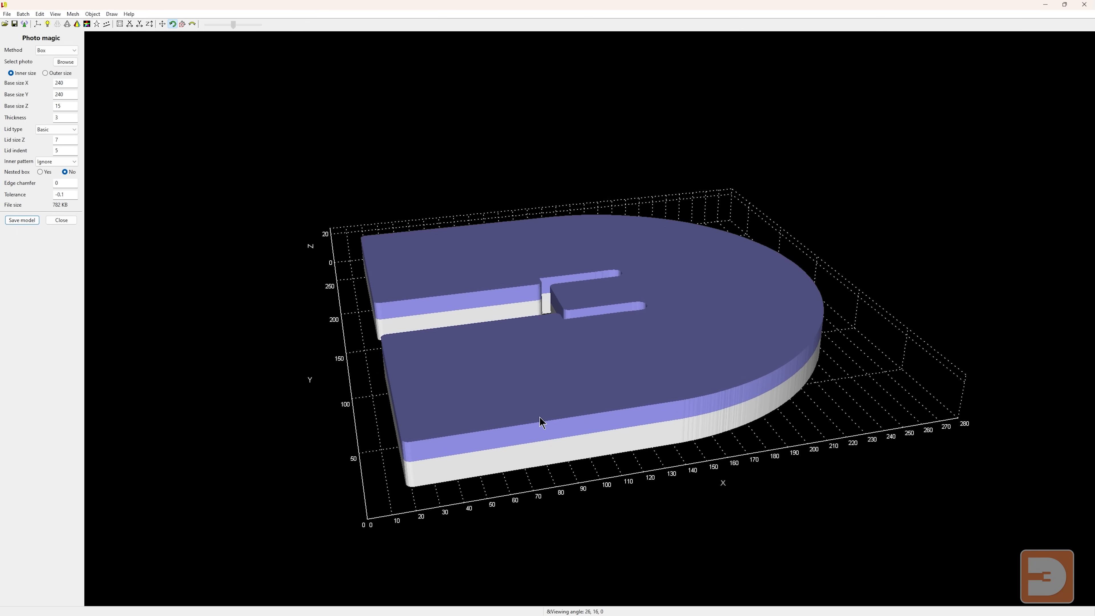
drag(578, 413, 240, 354)
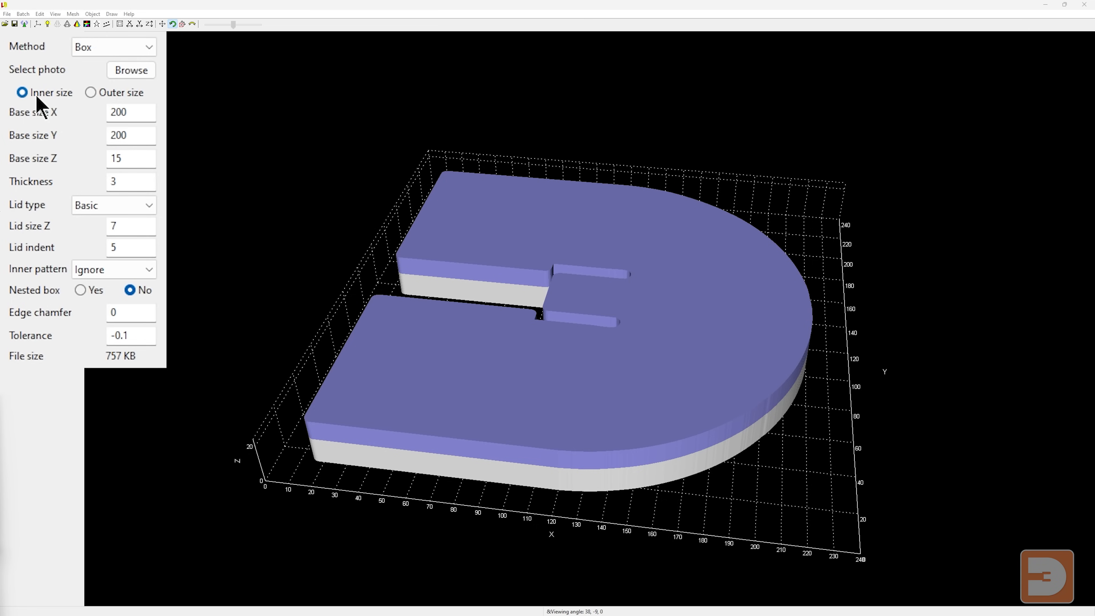
Compare outer with inner sizing for the box, then set base size X to 100 using inner size.
click(92, 95)
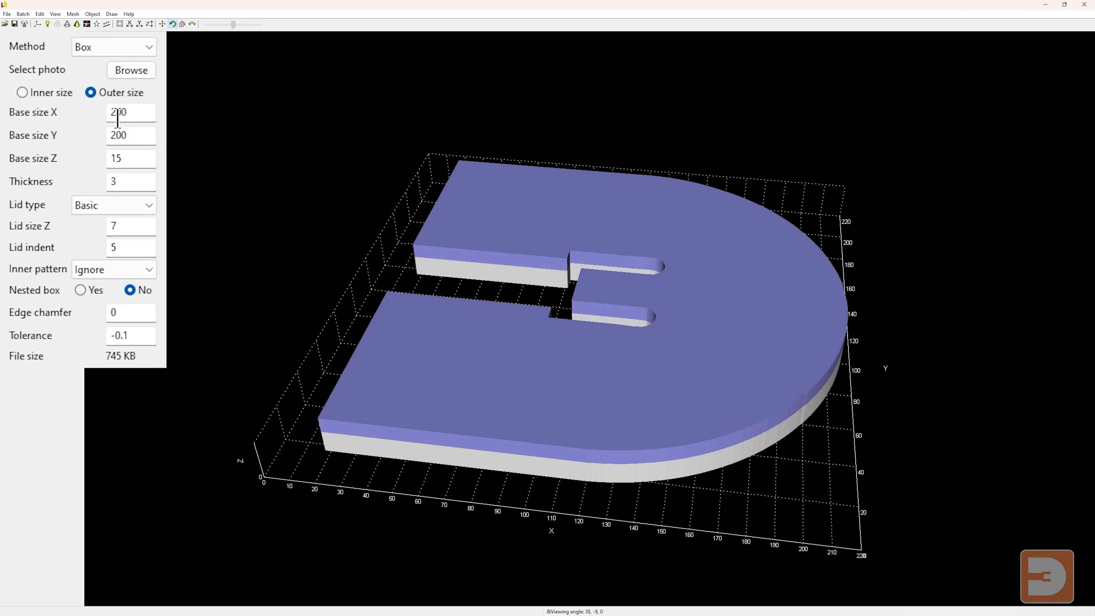
click(22, 92)
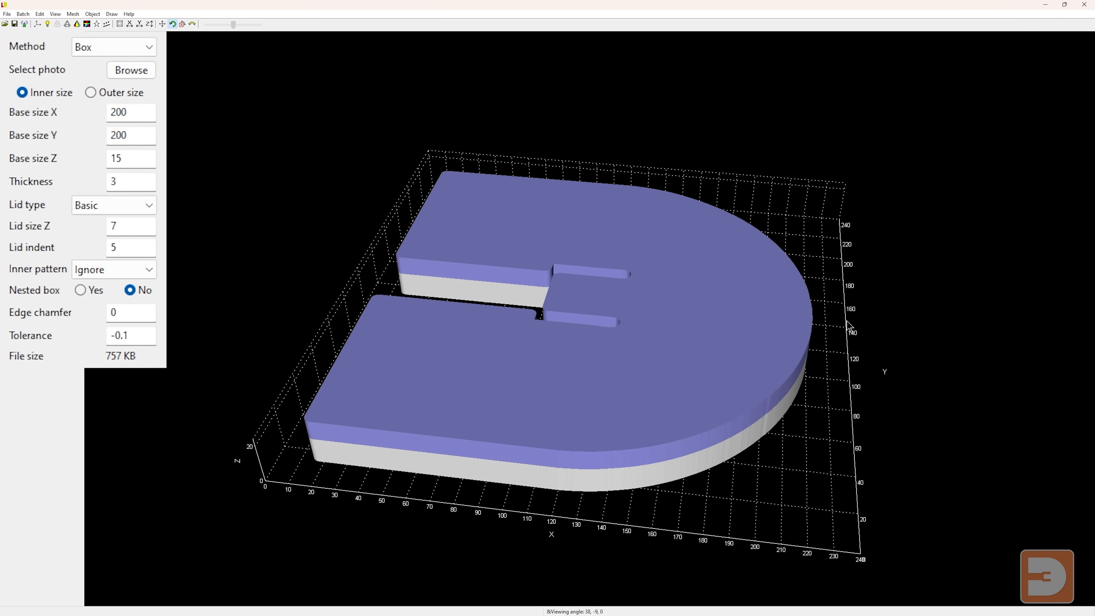
double_click(128, 113)
text(100)
click(127, 134)
click(151, 112)
key(Return)
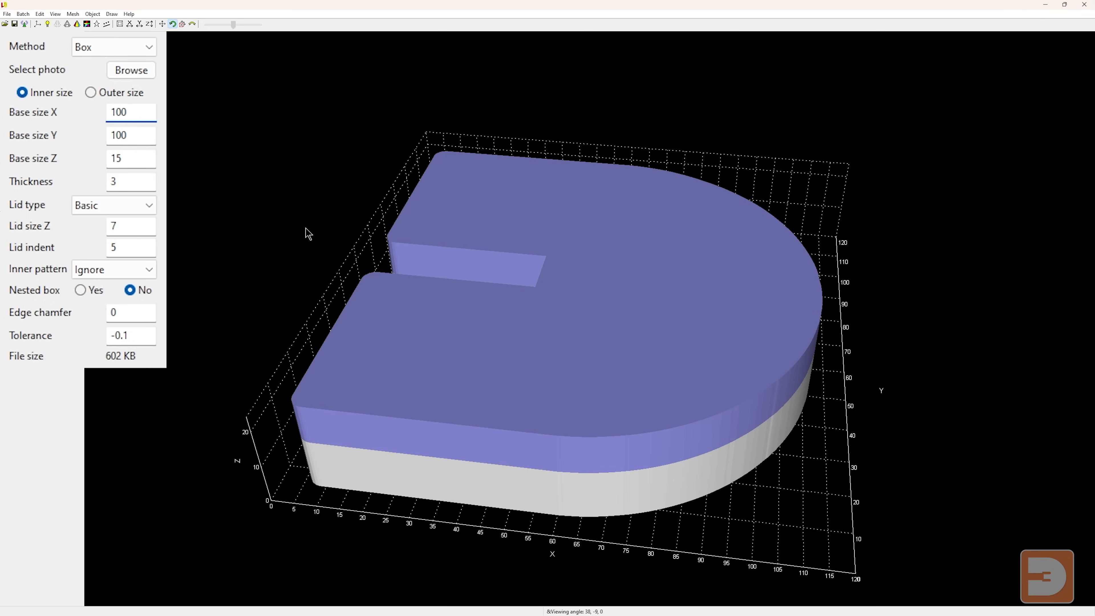
Switch the box's base dimensions to outer size and inspect its height in the model.
click(92, 93)
double_click(122, 160)
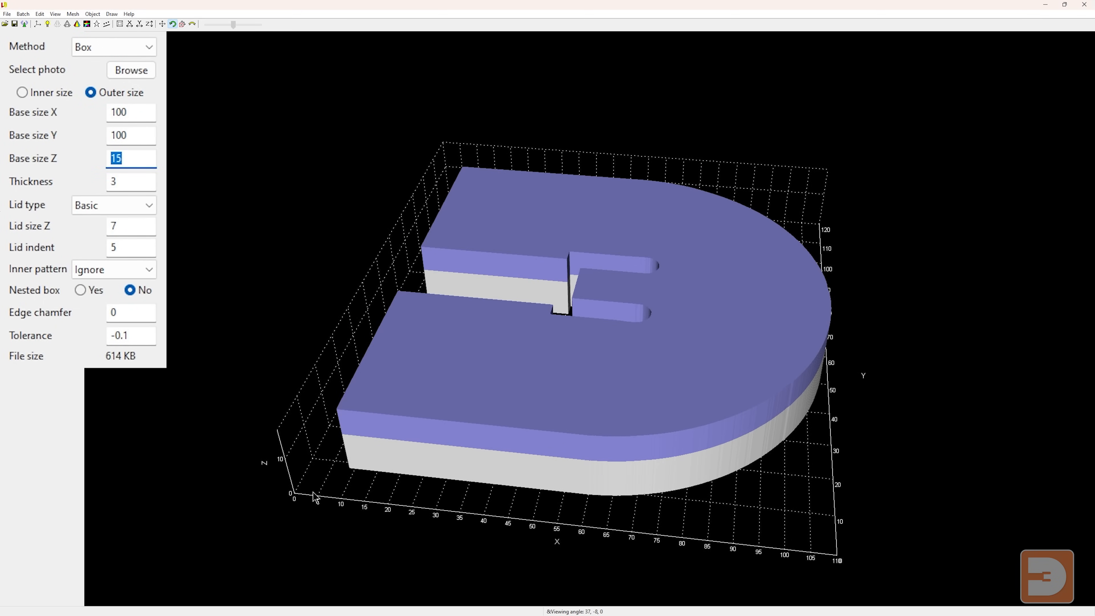
drag(315, 497, 336, 382)
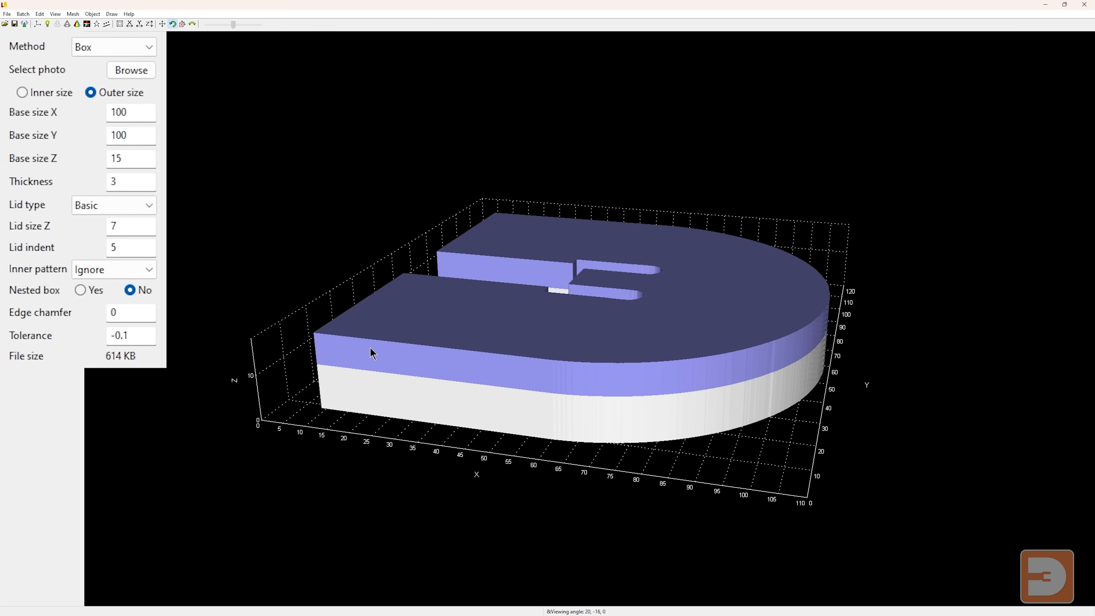
drag(370, 341, 387, 470)
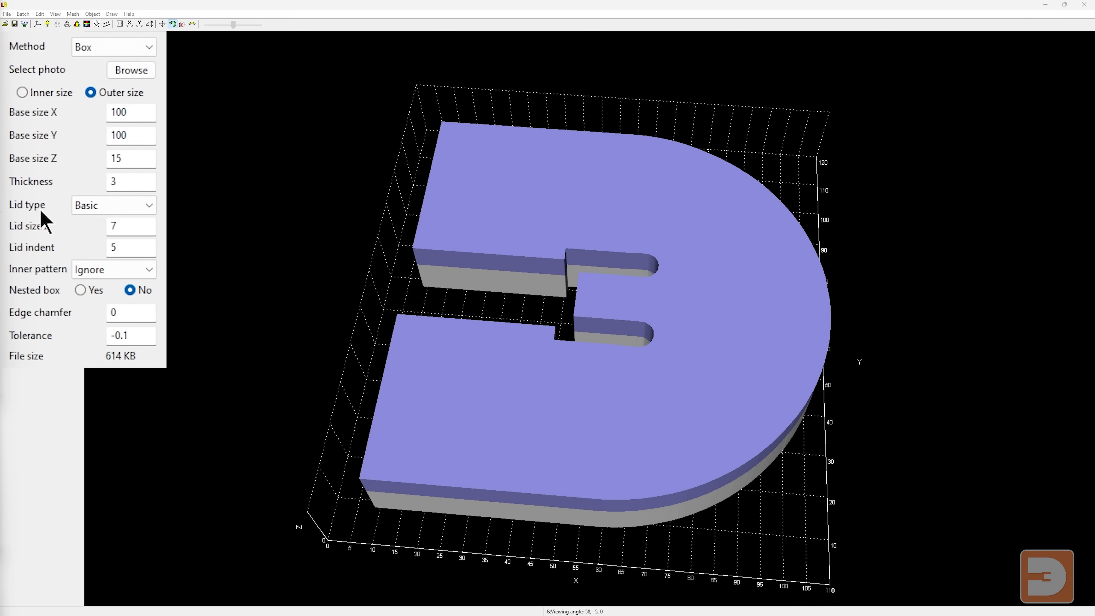
Review the available lid types and examine the basic lid on the box from several angles.
click(99, 207)
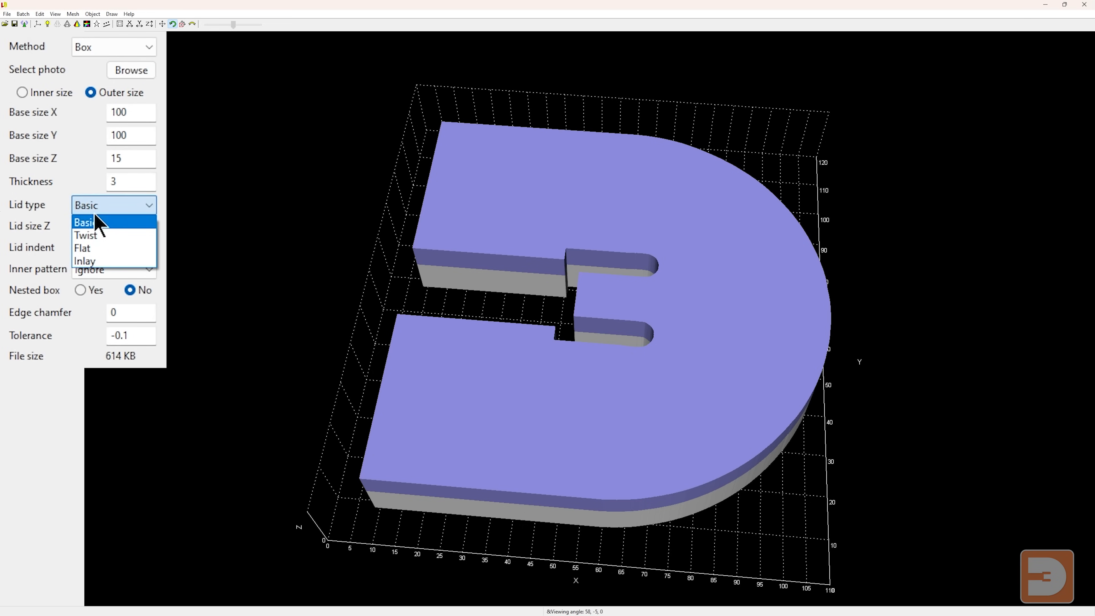
click(56, 209)
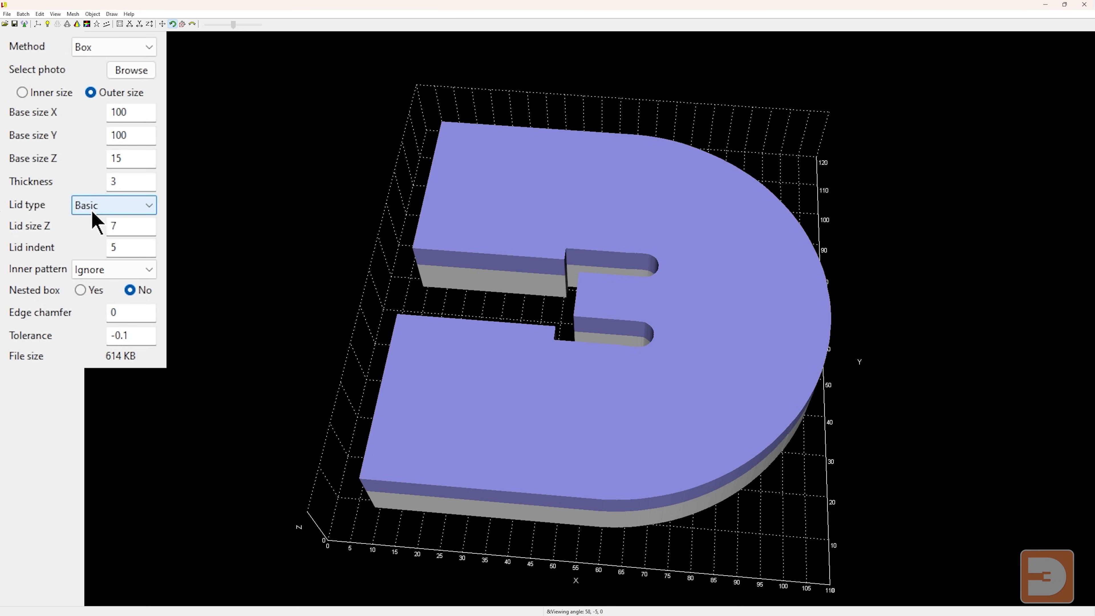
drag(355, 416, 336, 377)
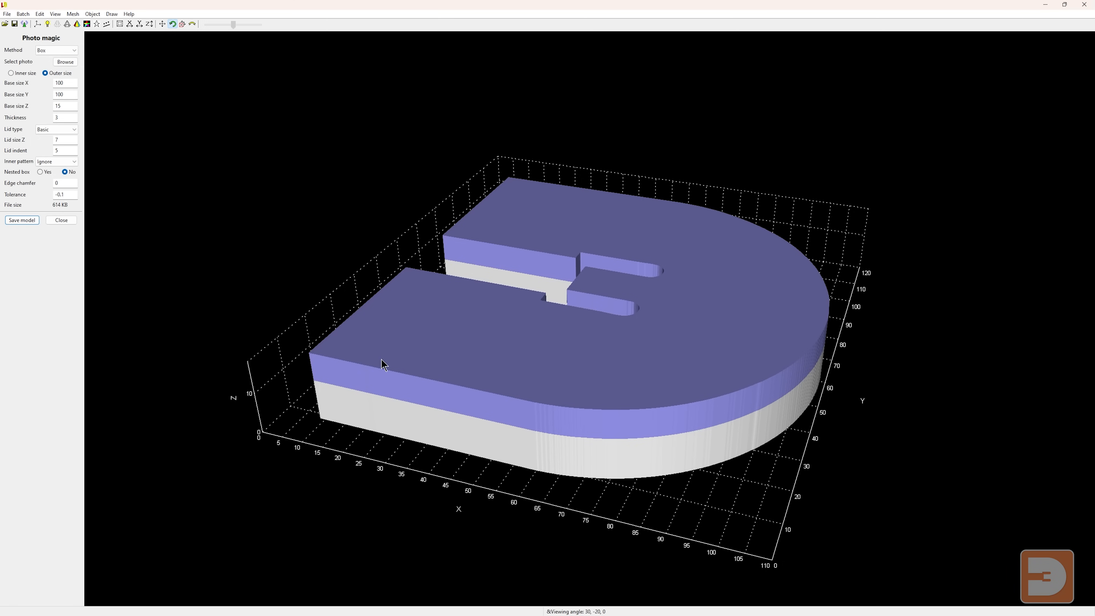
drag(329, 420, 405, 424)
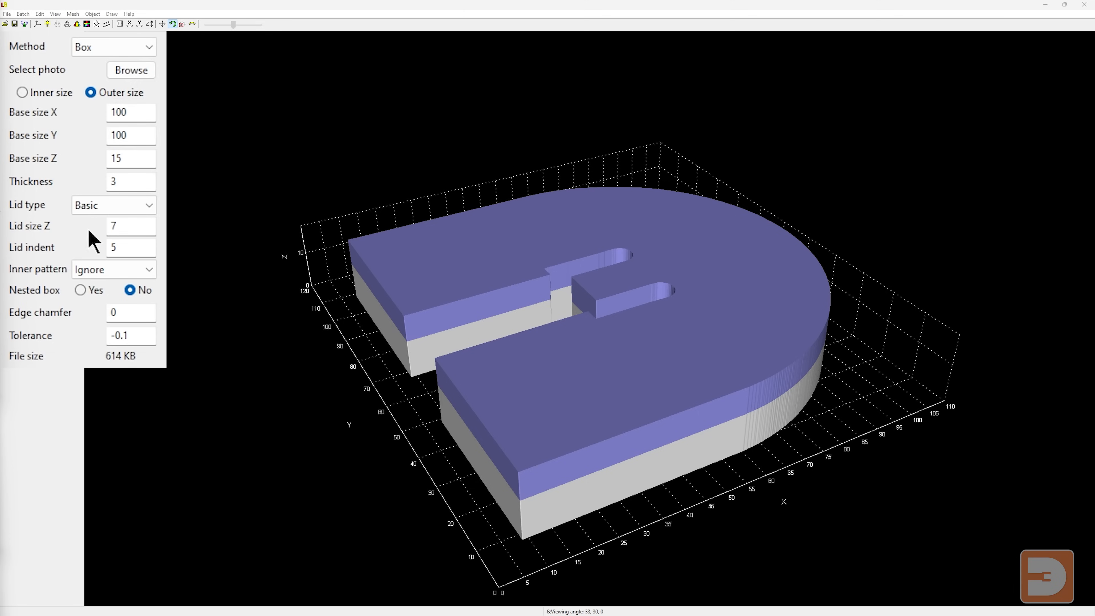
drag(465, 546, 432, 393)
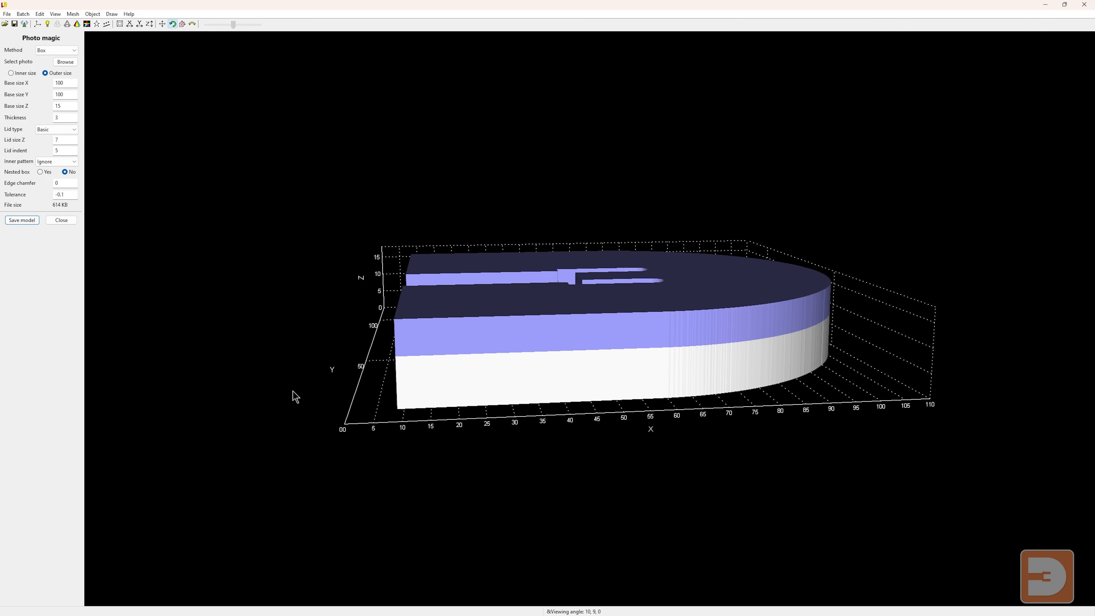
drag(293, 396, 360, 413)
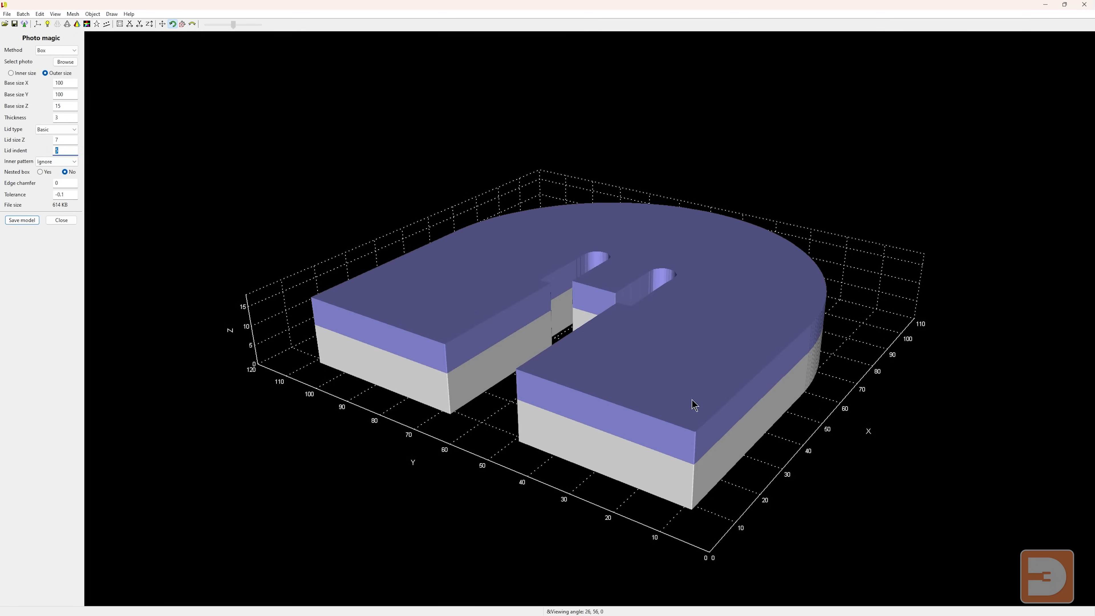
drag(697, 404, 672, 480)
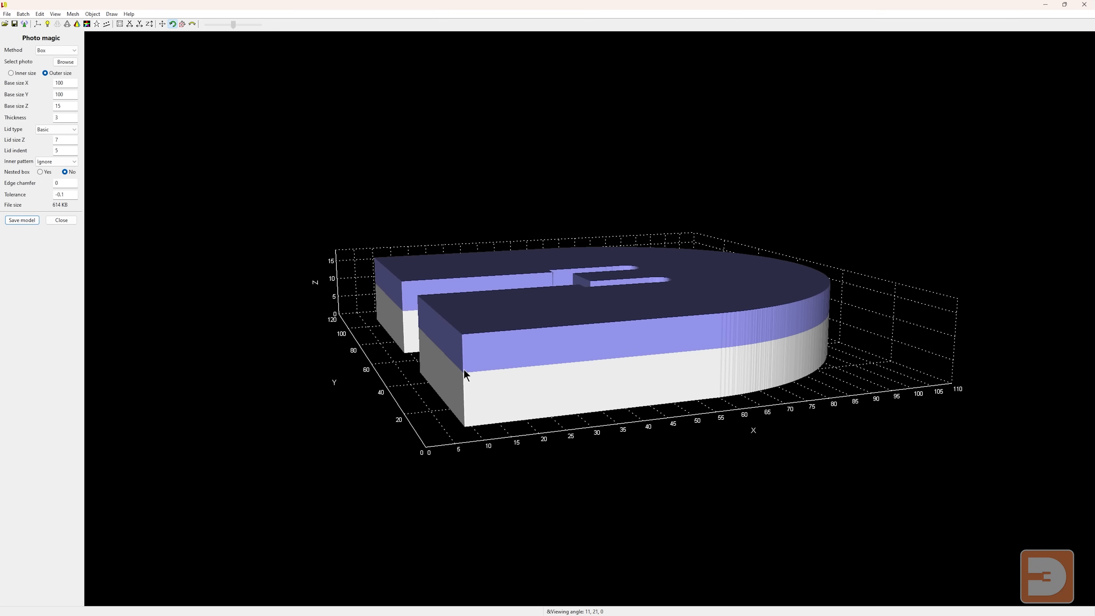
Replace the box's photo with Logo1.jpg.
click(67, 61)
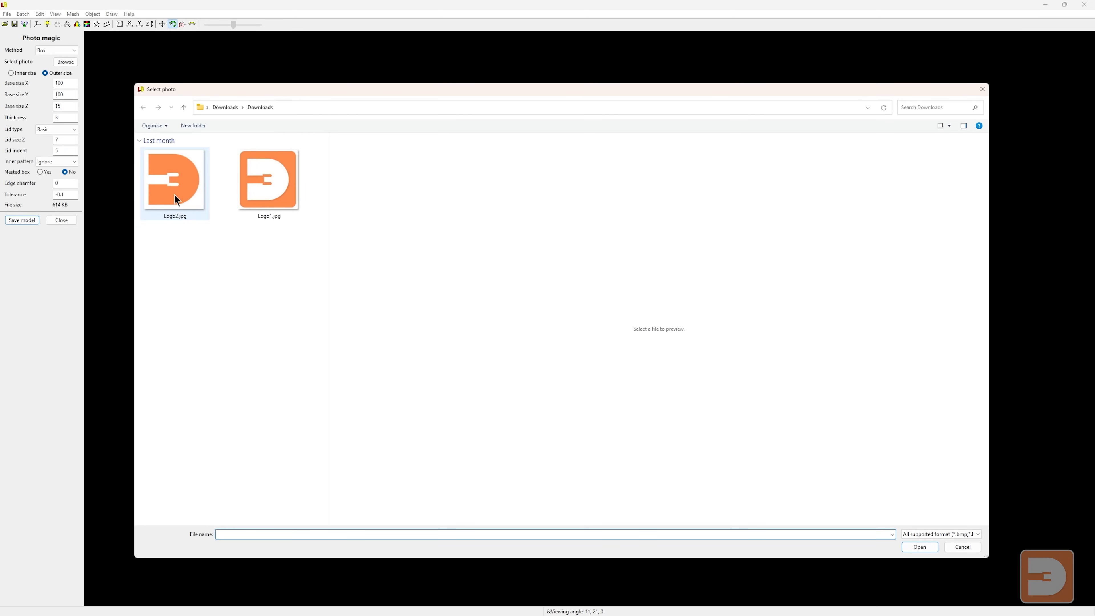
click(277, 191)
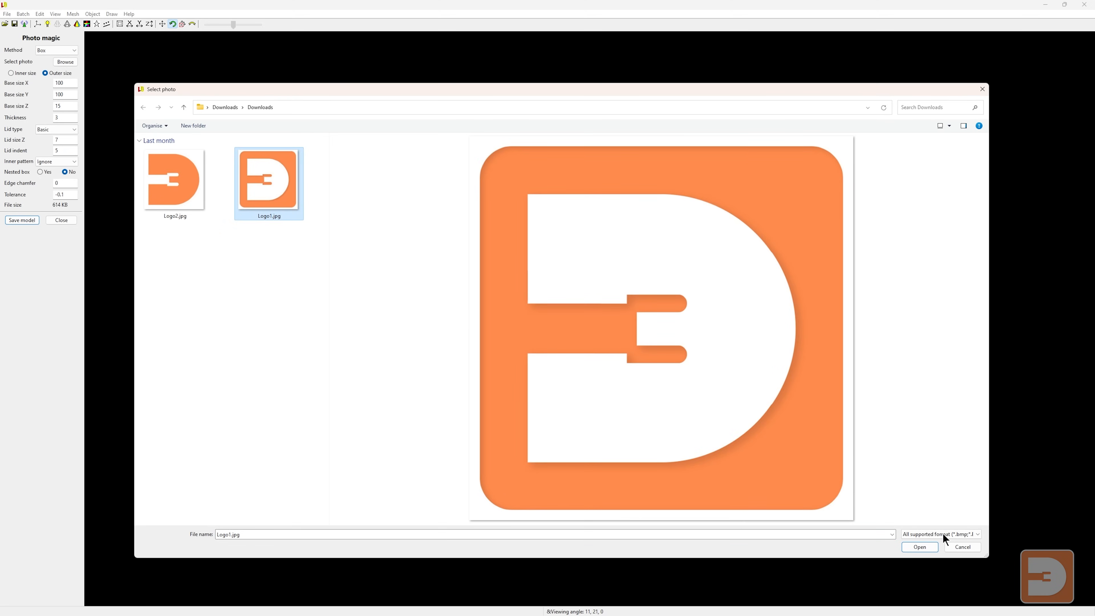
click(920, 547)
drag(1047, 345, 860, 348)
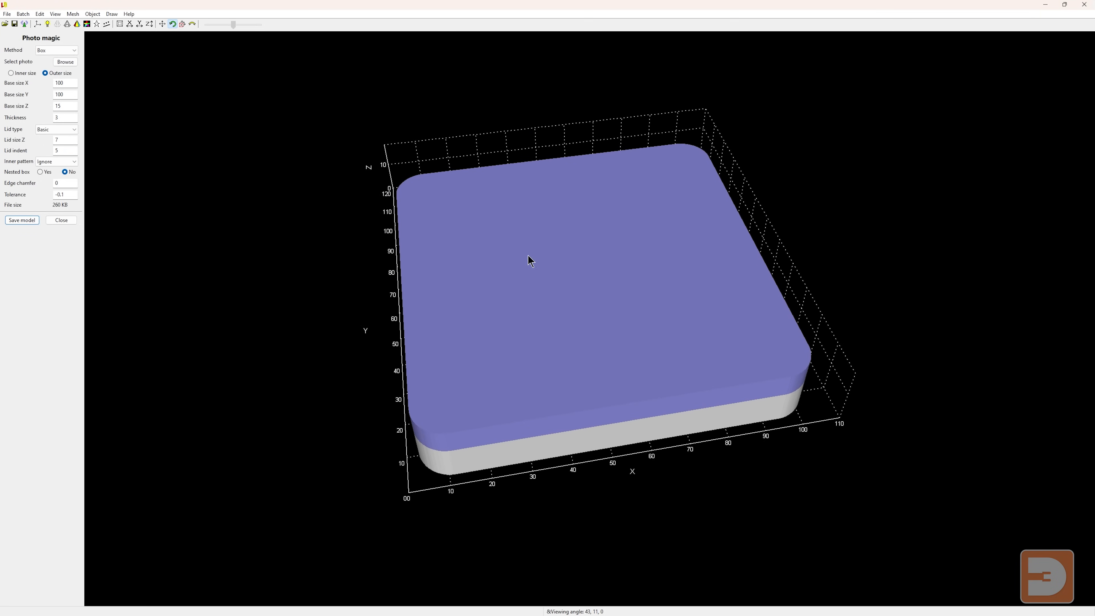
drag(1026, 215, 865, 205)
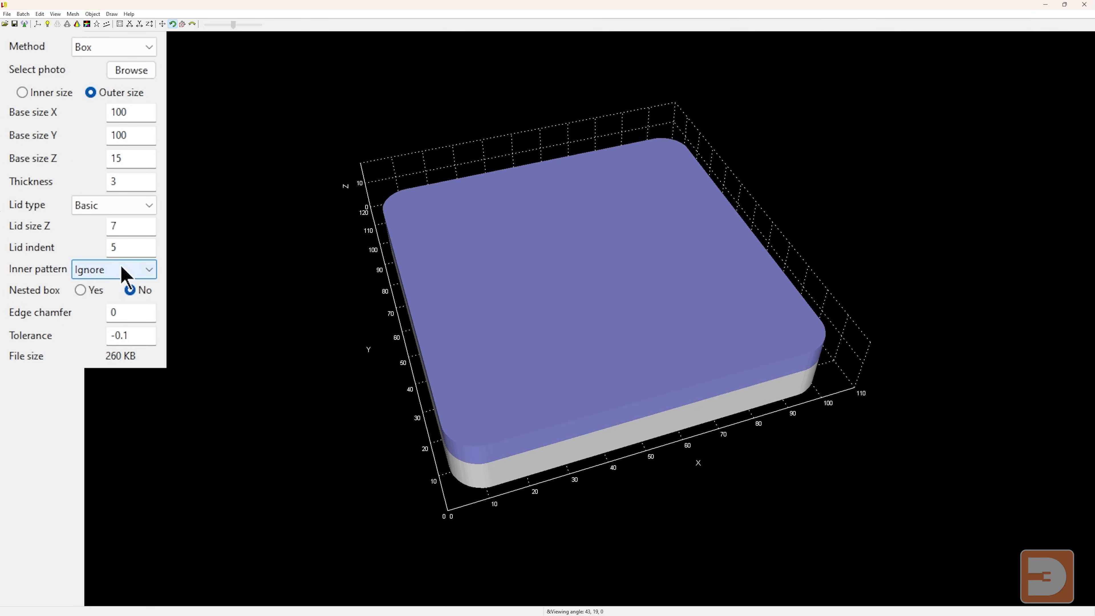
Set the lid's inner pattern to Extrude with a pattern depth of 5.
click(122, 272)
click(125, 298)
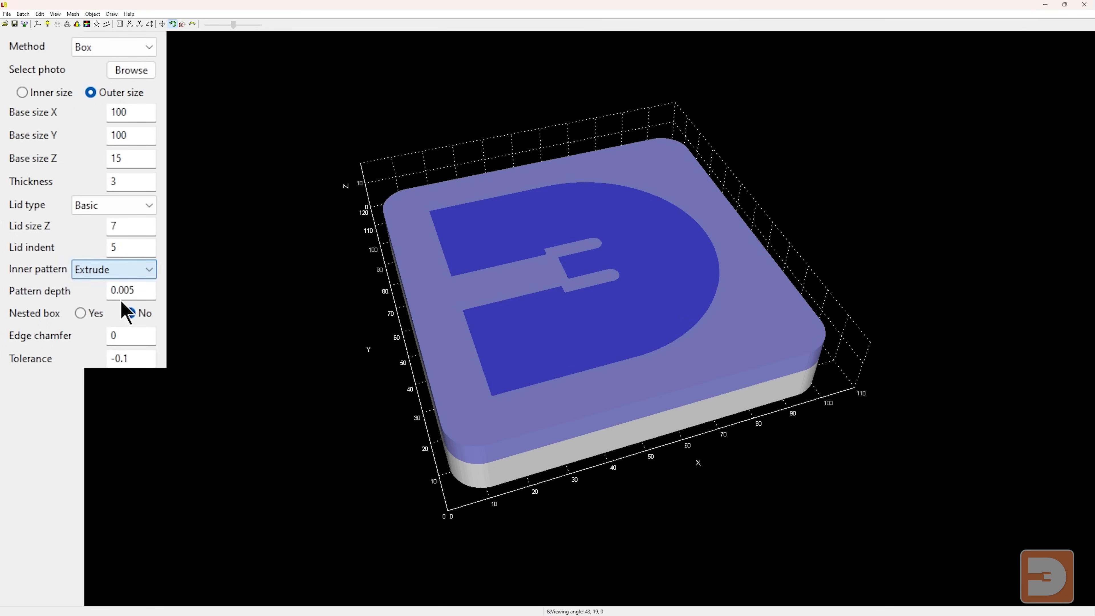
drag(929, 350, 953, 305)
drag(146, 291, 92, 291)
text(5)
drag(851, 139, 827, 159)
scroll(919, 176, up, 5)
drag(919, 176, 655, 177)
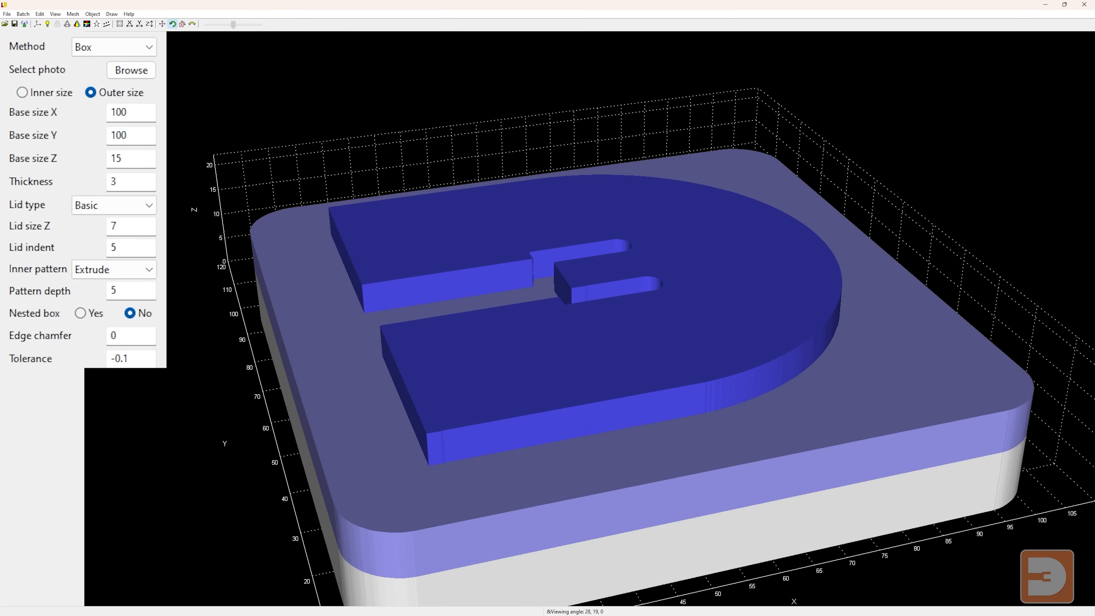
Change the lid's inner pattern to Indent with a pattern depth of 0.005.
click(149, 274)
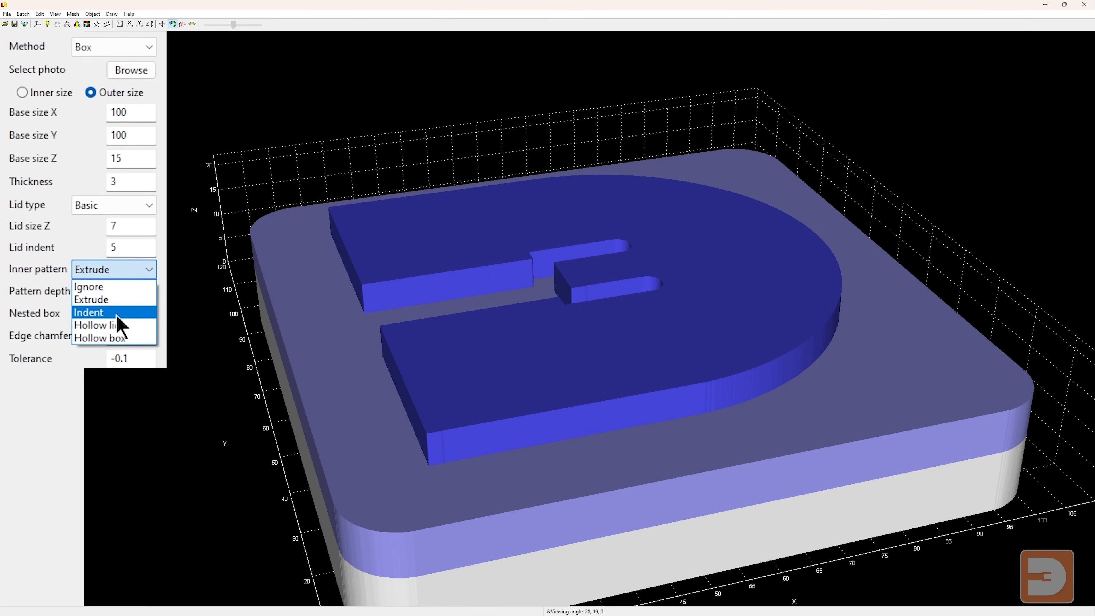
click(118, 317)
drag(734, 327, 900, 235)
double_click(133, 287)
text(0.005)
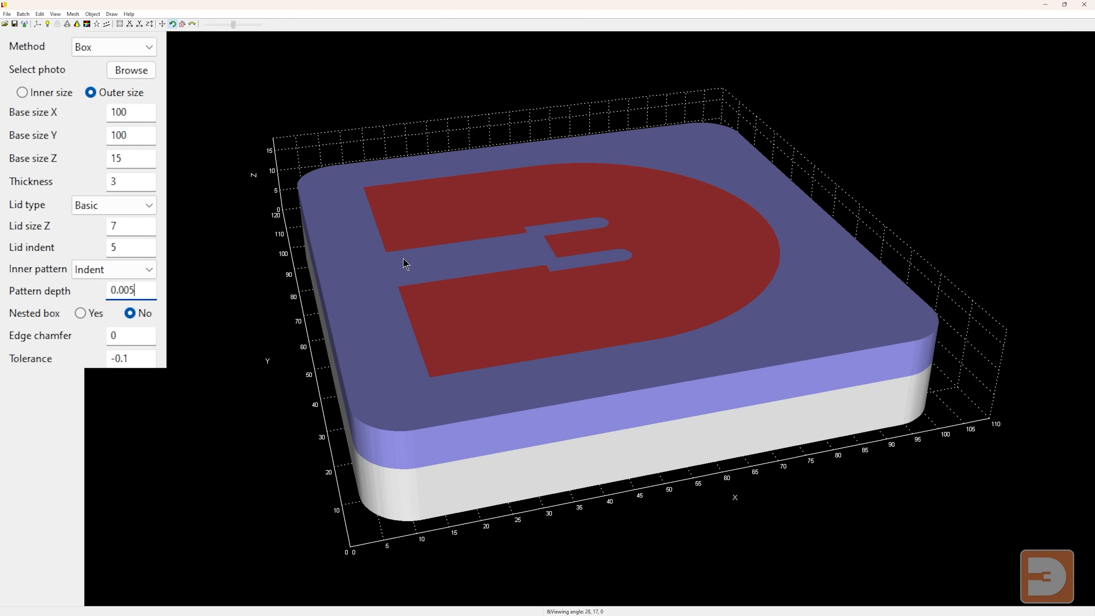
drag(948, 302, 721, 330)
scroll(861, 244, up, 5)
drag(1000, 215, 965, 173)
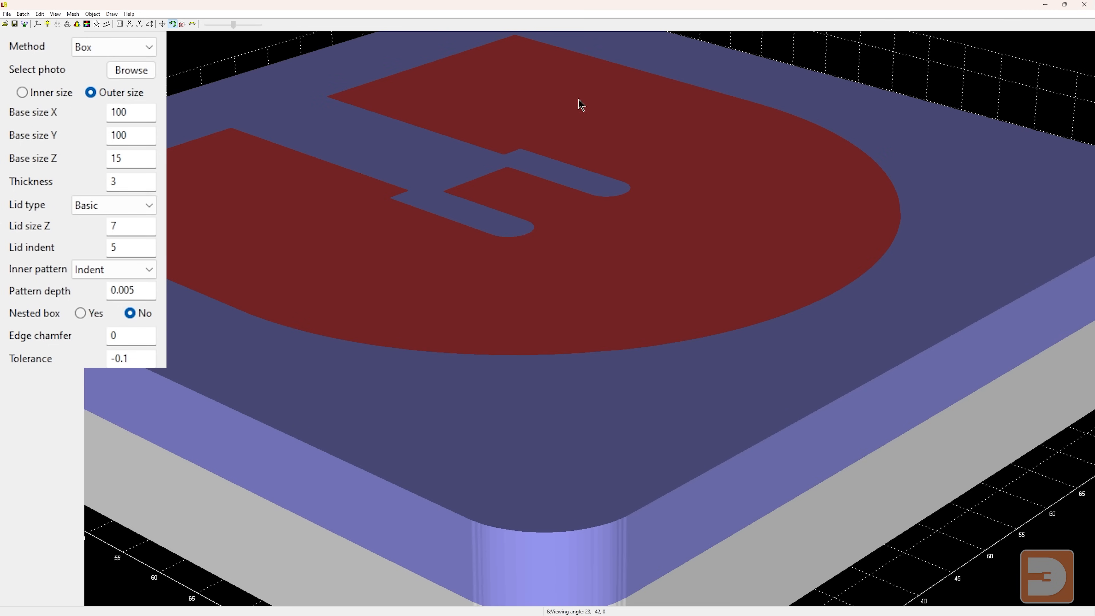
Change the inner pattern to Hollow lid and inspect the logo-shaped opening in the lid.
scroll(443, 95, down, 5)
drag(381, 181, 474, 192)
click(88, 269)
click(120, 327)
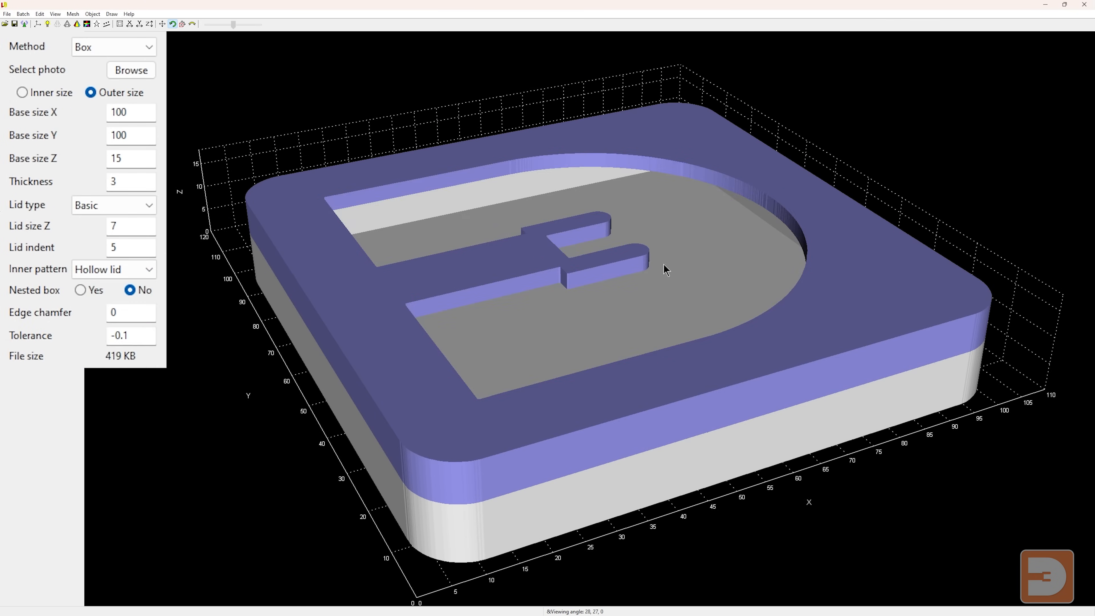
scroll(733, 261, down, 3)
drag(819, 201, 686, 281)
drag(828, 219, 986, 210)
drag(833, 176, 671, 213)
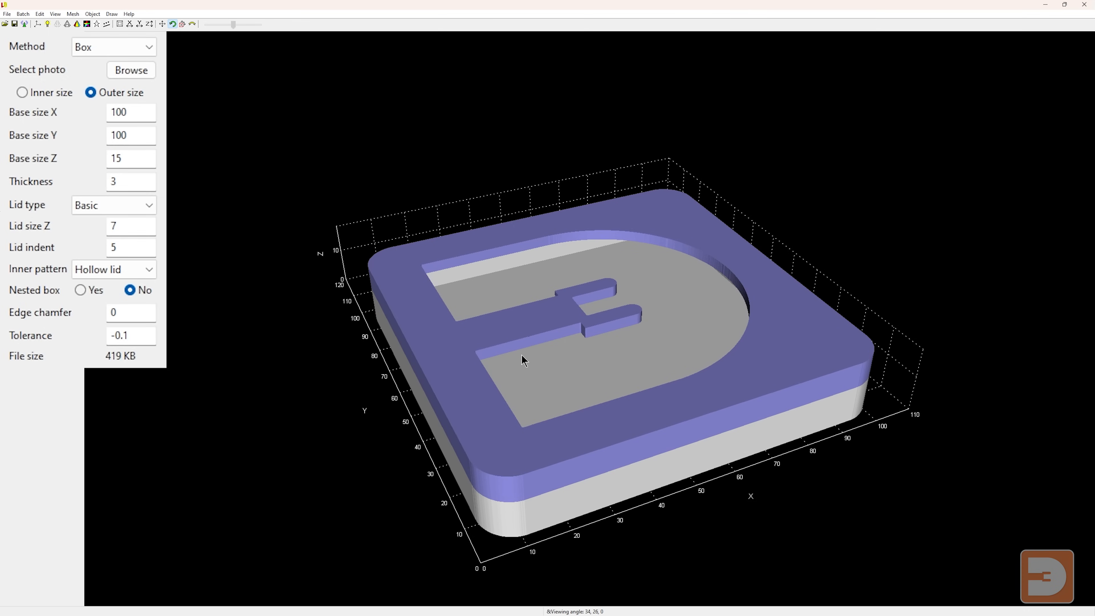
Change the inner pattern to Hollow box so the logo cuts through both lid and base.
click(122, 269)
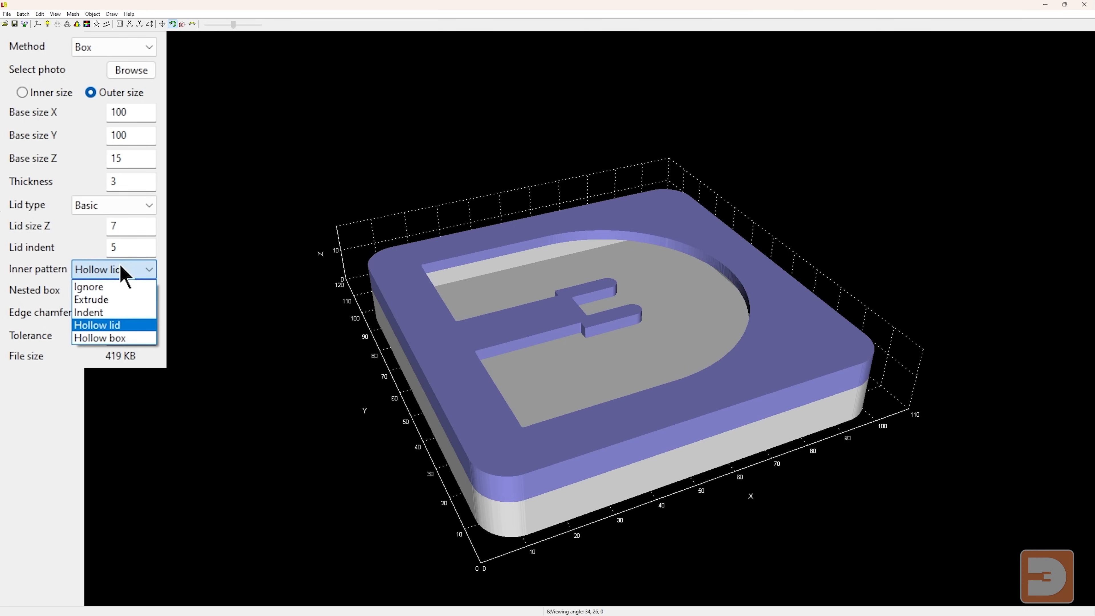
click(94, 340)
drag(1088, 233, 1011, 247)
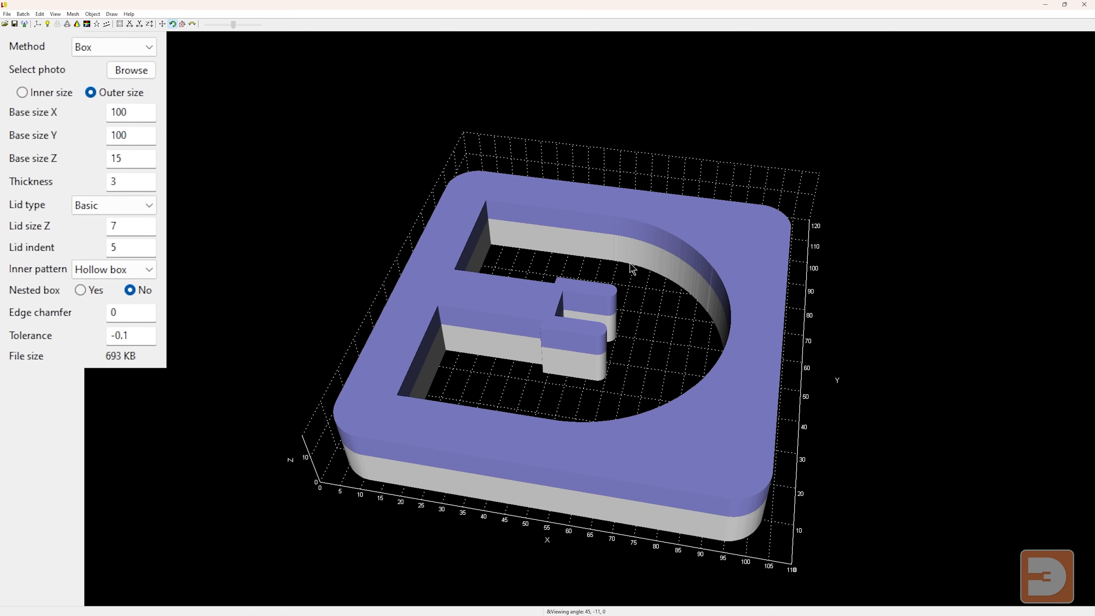
drag(904, 345, 954, 323)
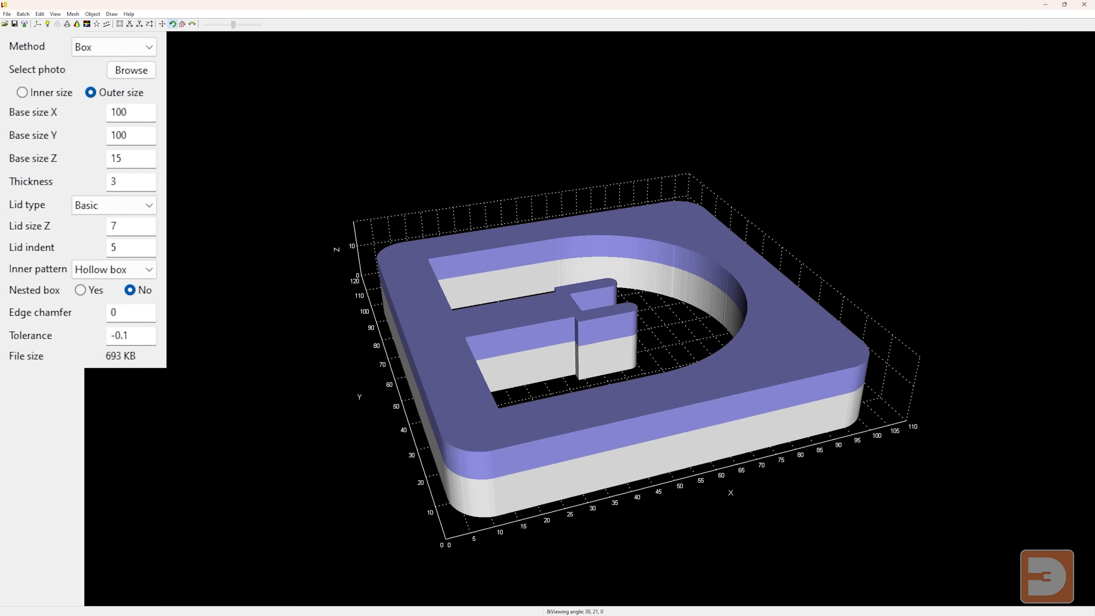
Switch the inner pattern from Hollow box back to Indent.
click(139, 270)
click(137, 309)
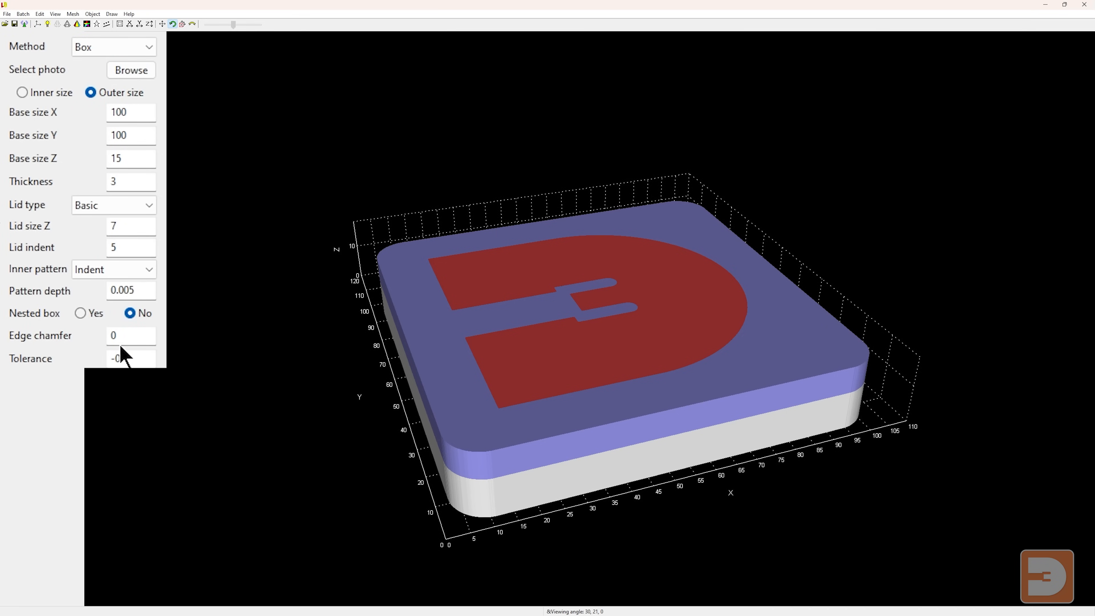
click(49, 129)
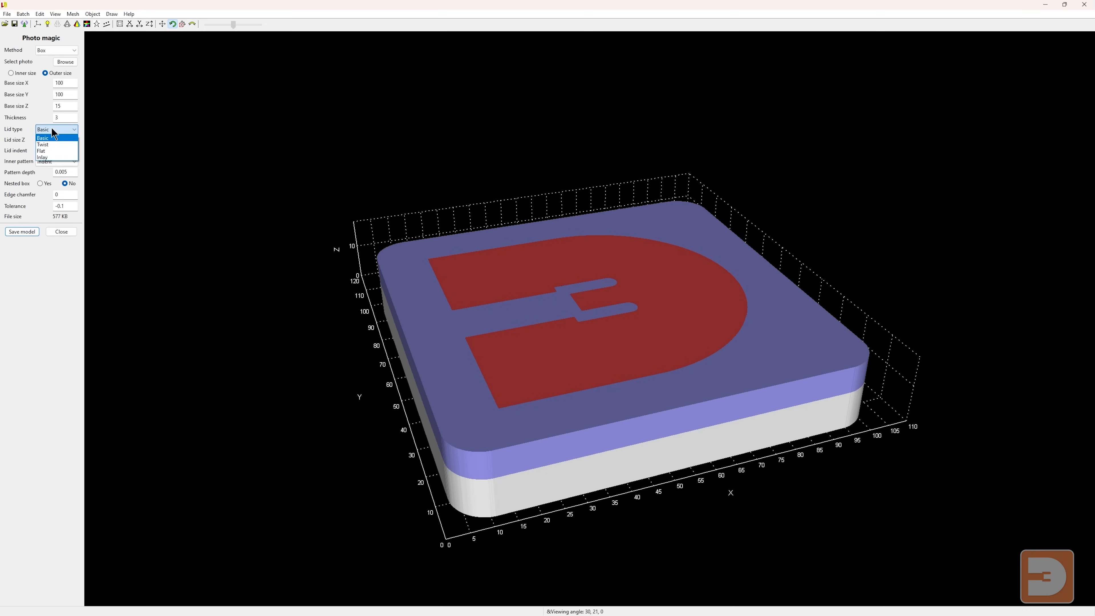
click(52, 130)
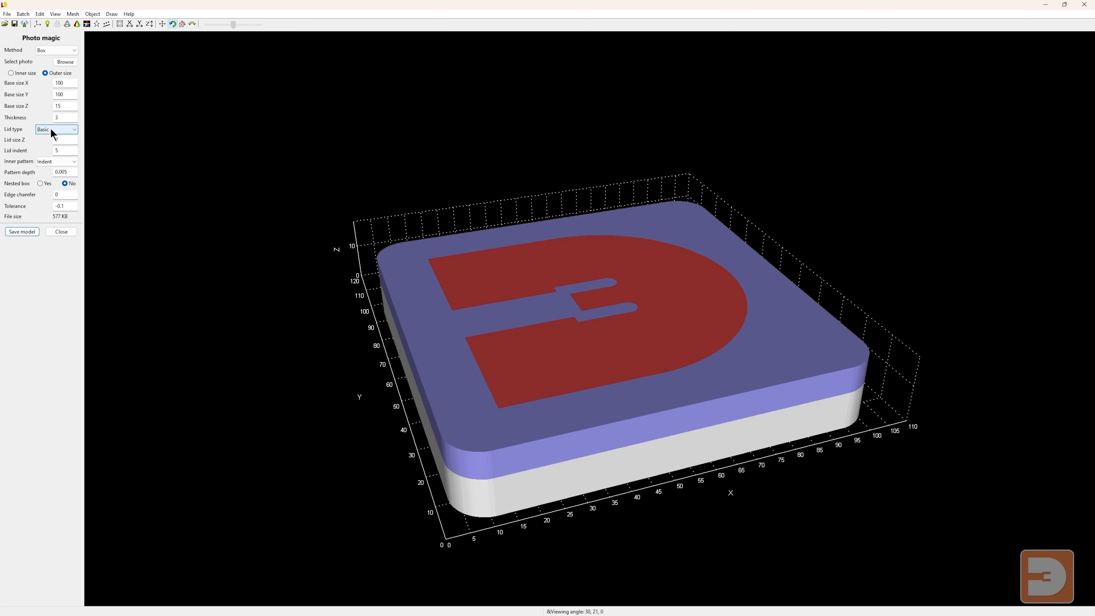
Set the inner pattern to Ignore and load Logo2.jpg as the photo for the box.
click(47, 157)
click(54, 172)
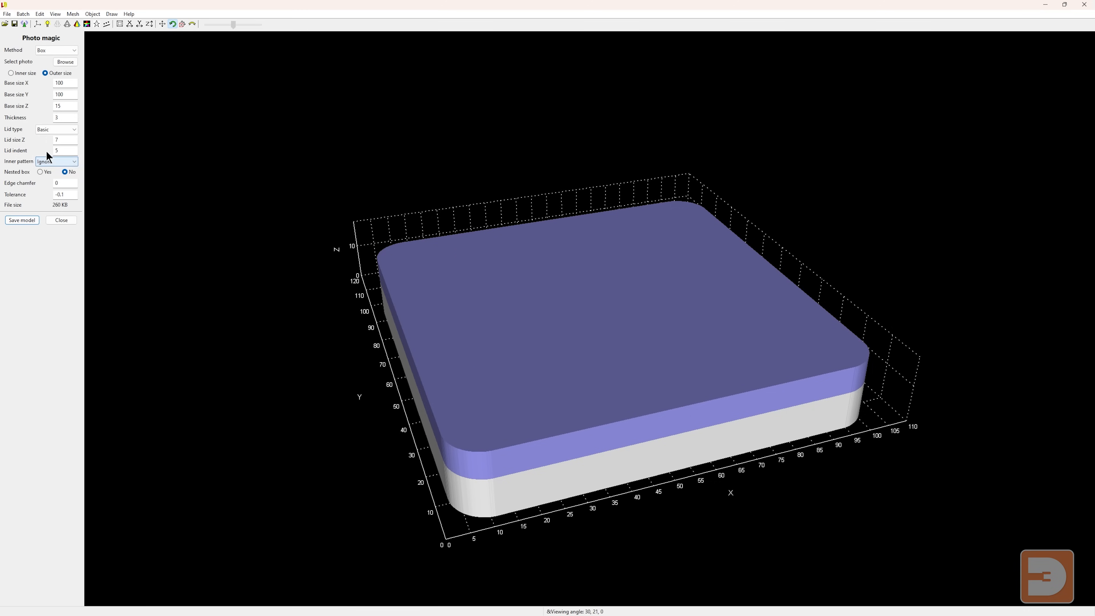
click(65, 62)
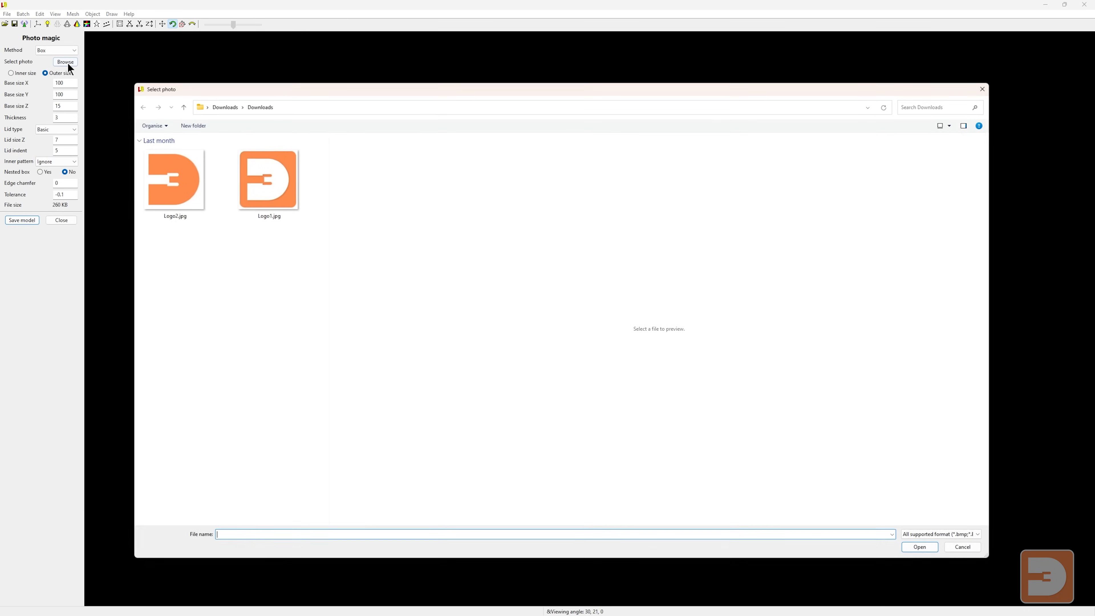
double_click(156, 192)
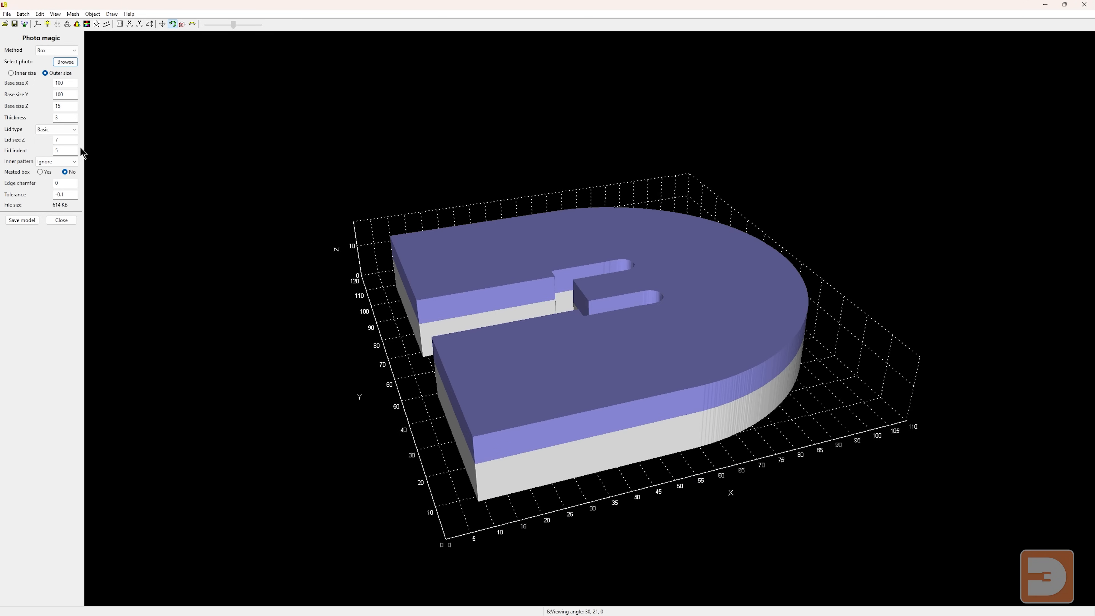
Change the lid type to Twist and inspect the twisted lid from several angles.
click(47, 129)
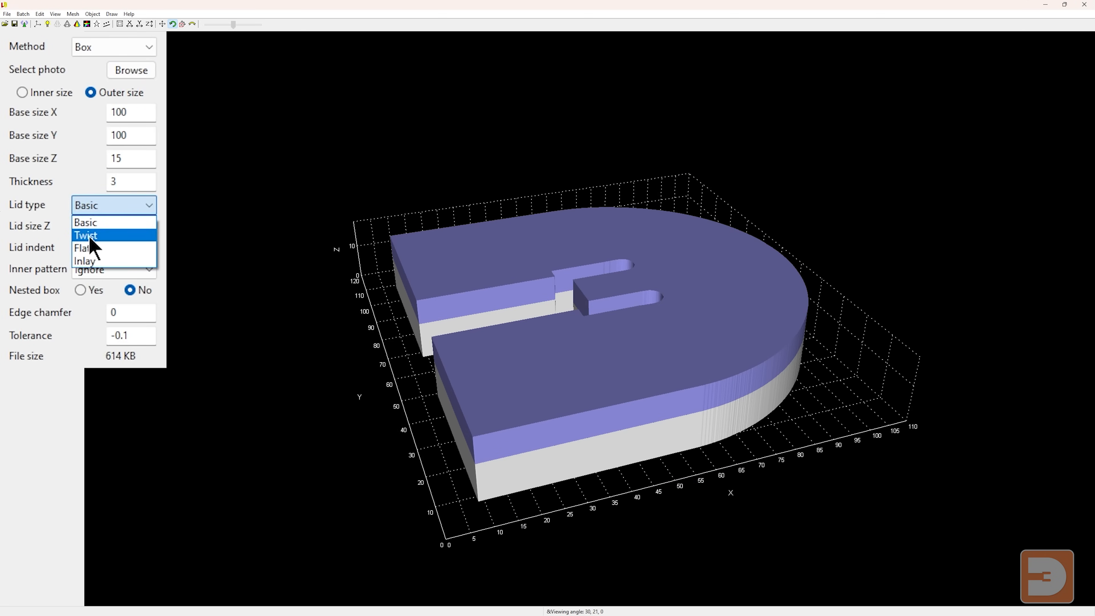
click(46, 144)
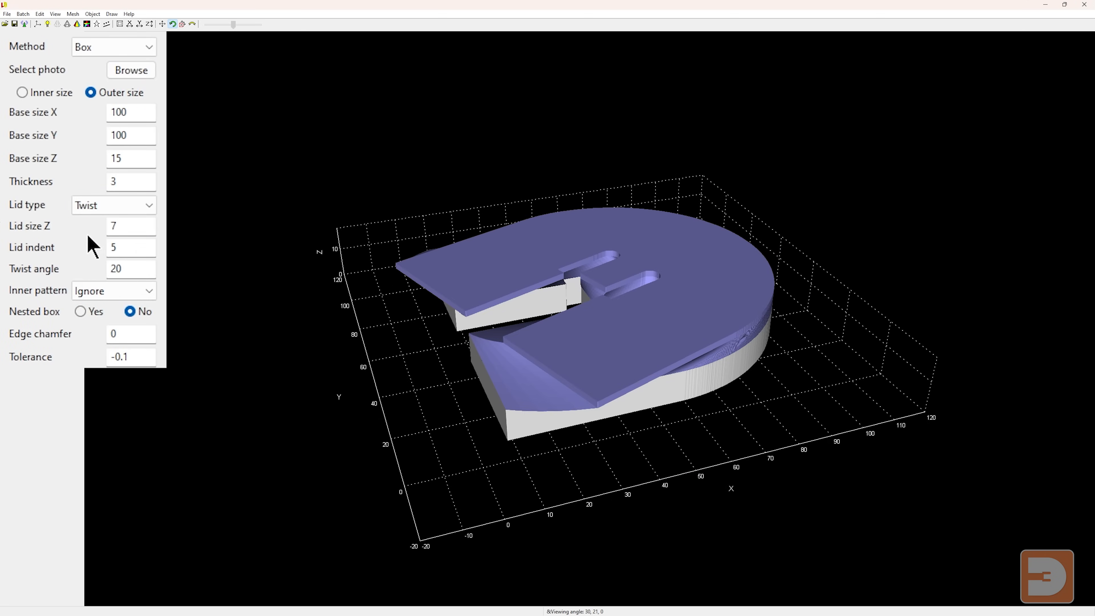
drag(181, 252, 605, 369)
drag(845, 308, 734, 310)
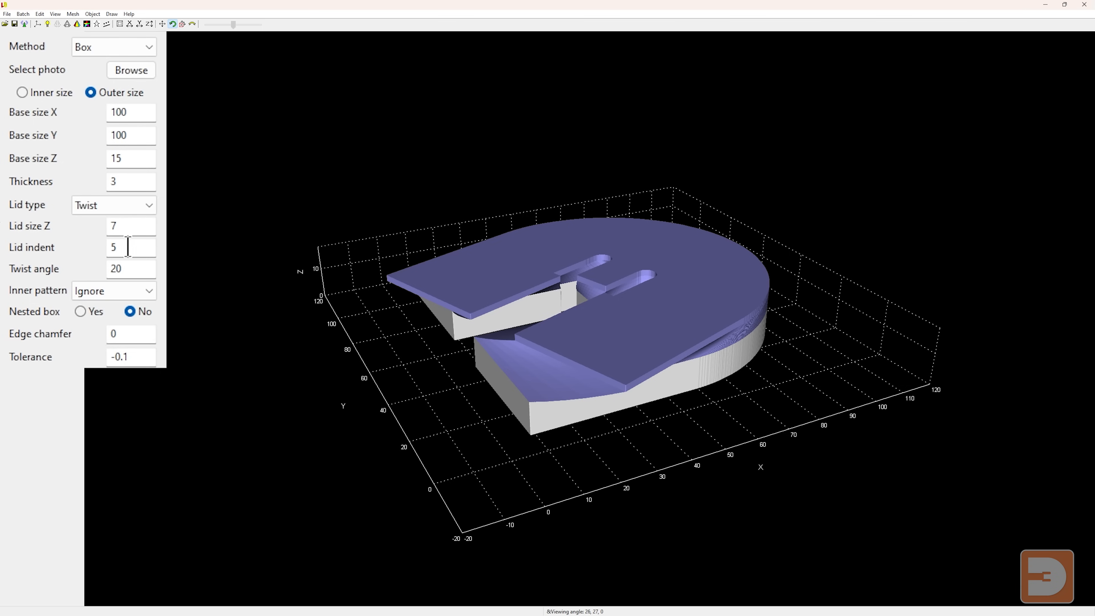
drag(207, 257, 241, 254)
Try a twist angle of 30 for the lid, and settle on a twist angle of 10.
double_click(128, 270)
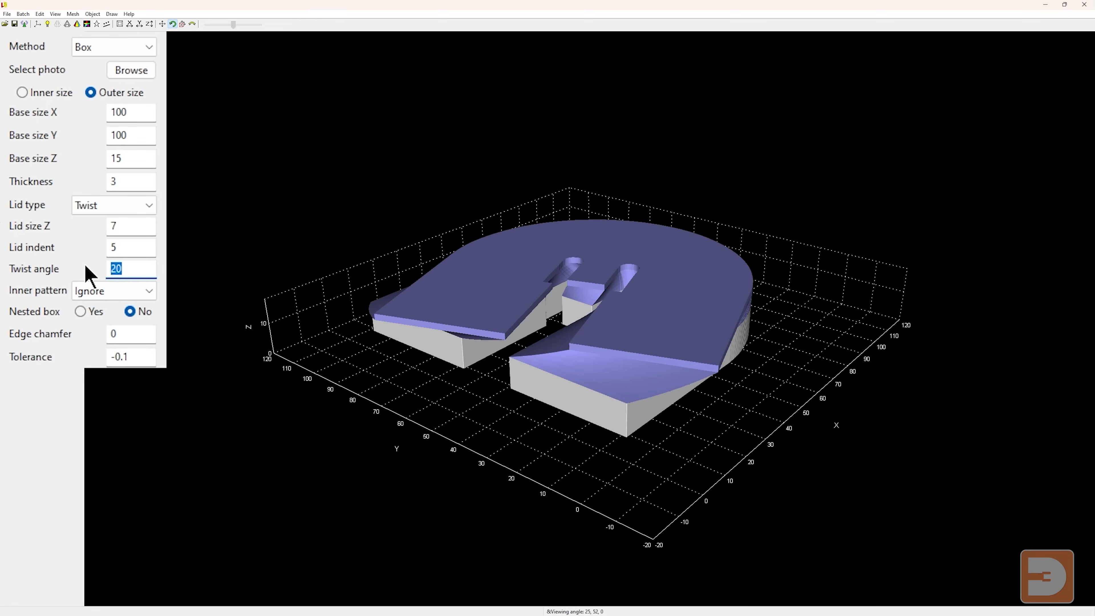
text(30)
drag(137, 274, 59, 273)
text(10)
drag(457, 423, 417, 515)
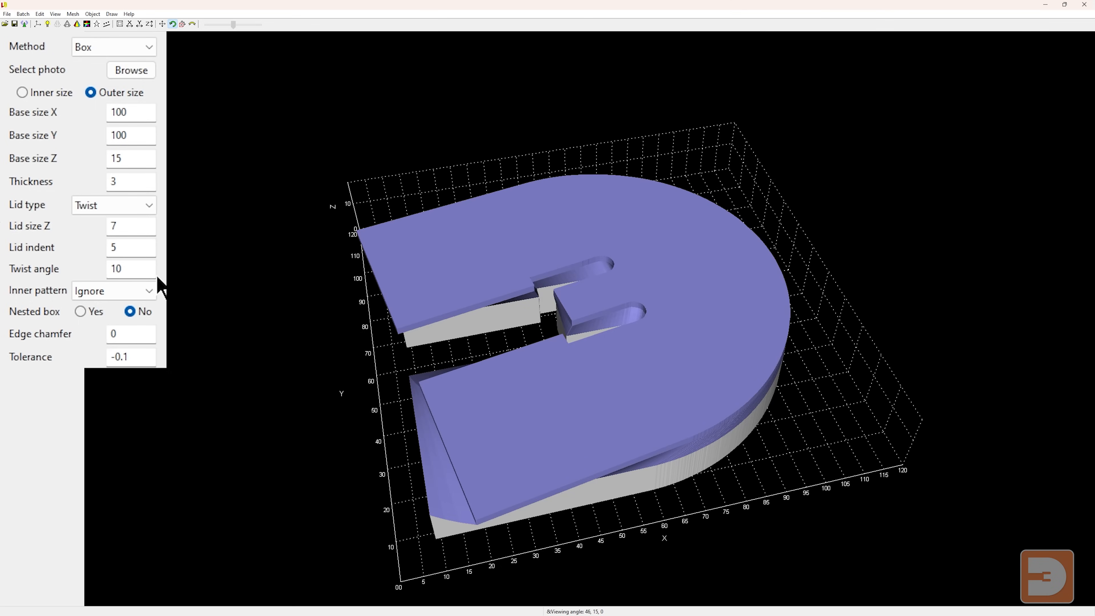
Change the lid type to Flat and inspect the magnet sinks around the box rim.
click(113, 206)
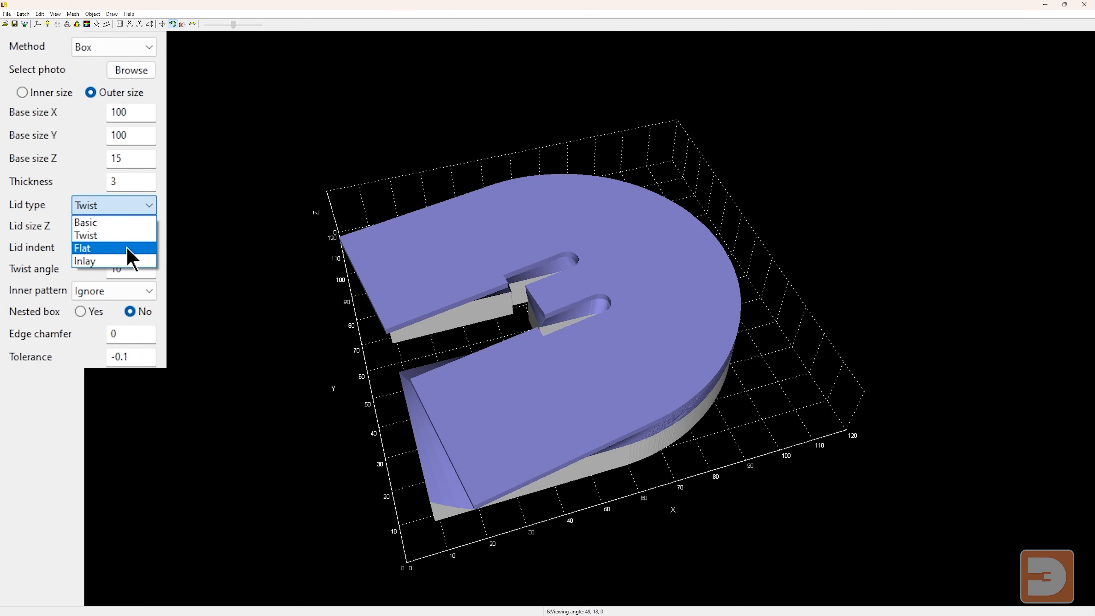
click(113, 249)
drag(285, 348, 301, 299)
scroll(301, 302, up, 5)
drag(289, 525, 354, 356)
drag(544, 365, 795, 376)
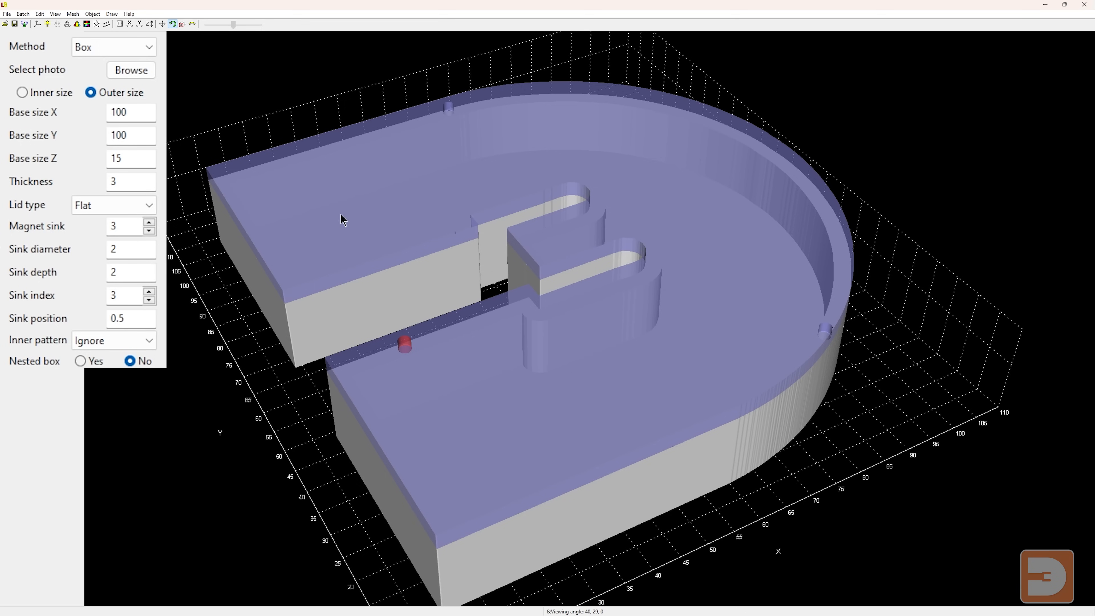
Try a higher number of magnet sinks on the flat lid and return the count to 3.
click(149, 223)
click(150, 223)
click(149, 222)
click(149, 222)
click(150, 231)
click(150, 231)
Examine the highlighted magnet sink up close against the sink diameter and sink depth settings.
key(Tab)
key(Tab)
scroll(354, 412, up, 10)
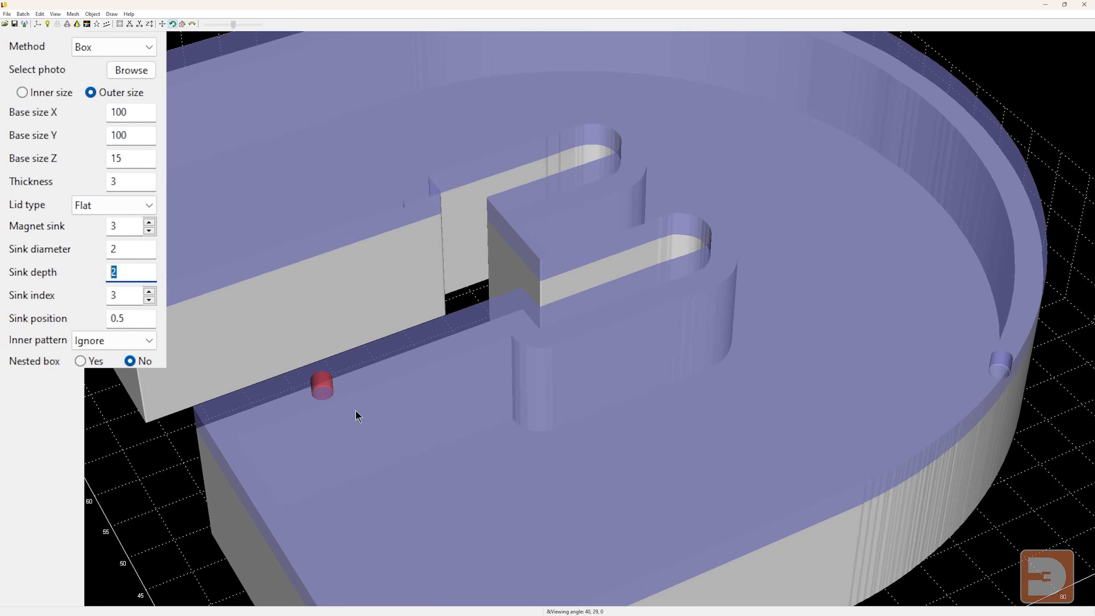
middle_drag(370, 437, 685, 191)
scroll(385, 193, up, 4)
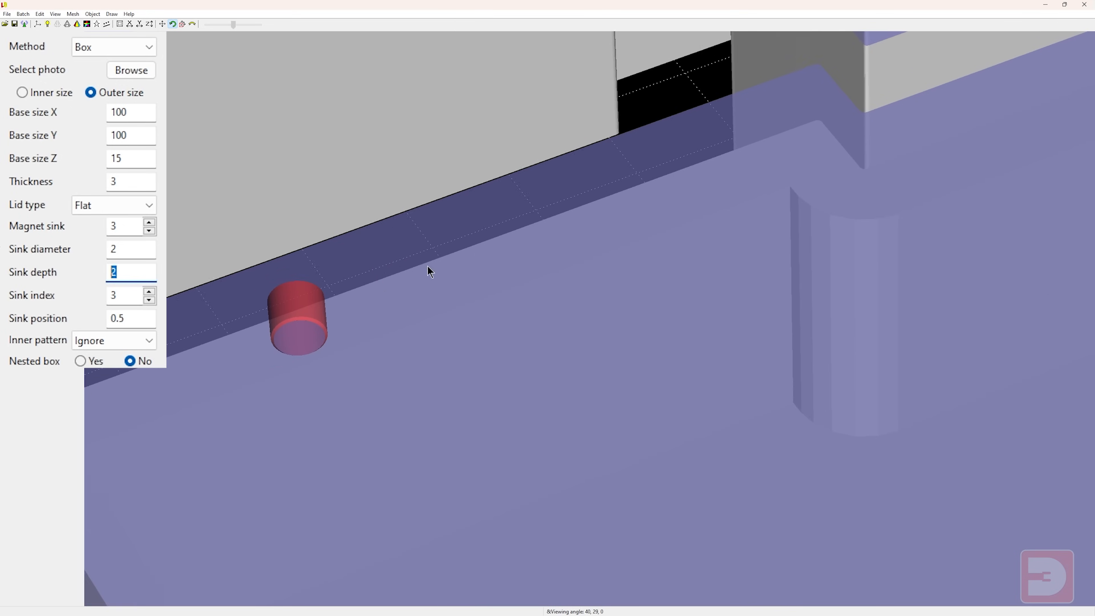
click(123, 249)
double_click(124, 249)
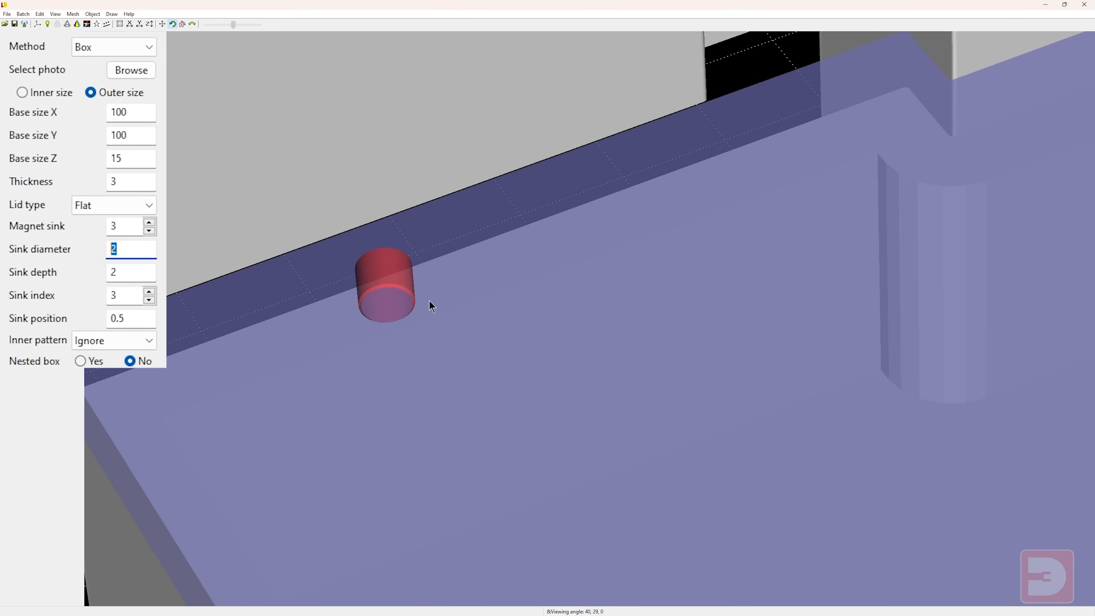
click(145, 272)
scroll(410, 260, down, 3)
middle_drag(481, 233, 320, 442)
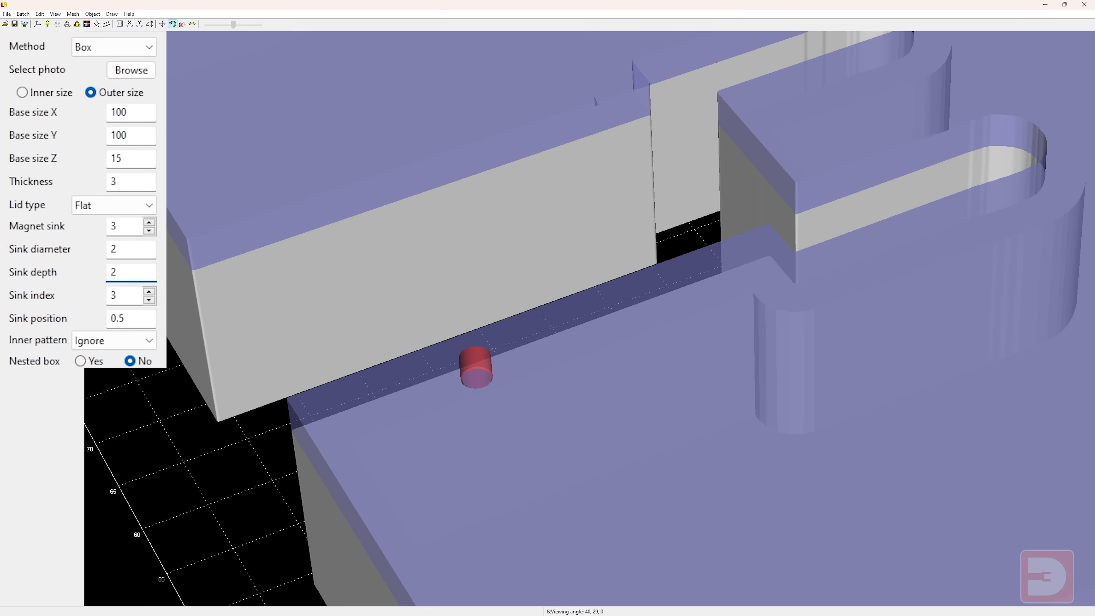
Try to set the sink diameter to 3 while the wall thickness is also 3.
click(121, 254)
drag(121, 258, 105, 255)
text(3)
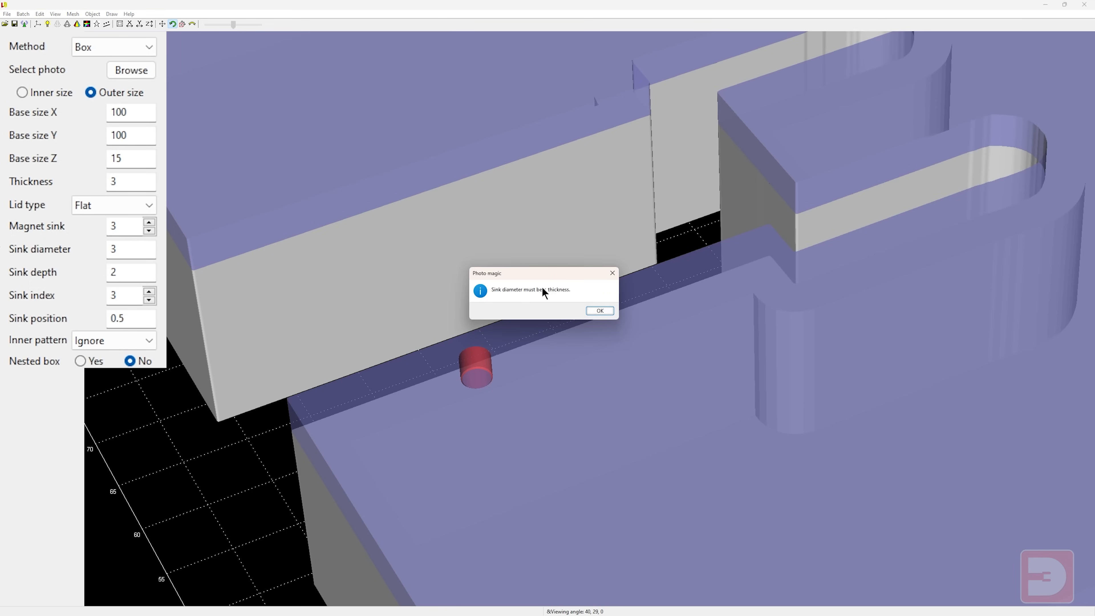
click(600, 311)
Set the box thickness to 5 and the magnet sink diameter to 3.
drag(403, 438, 716, 392)
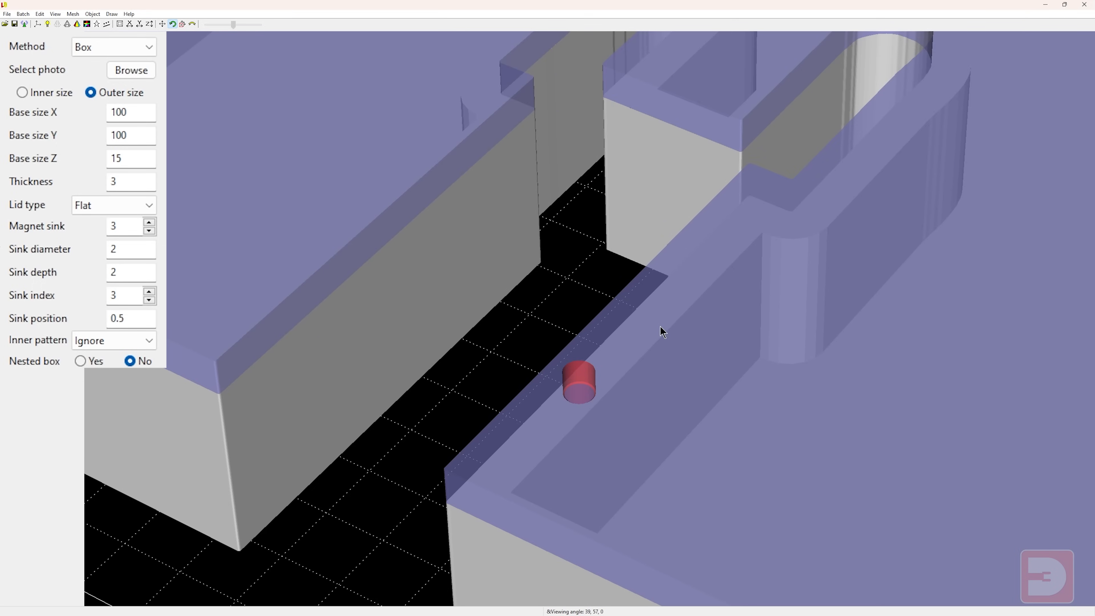
right_drag(661, 332, 553, 311)
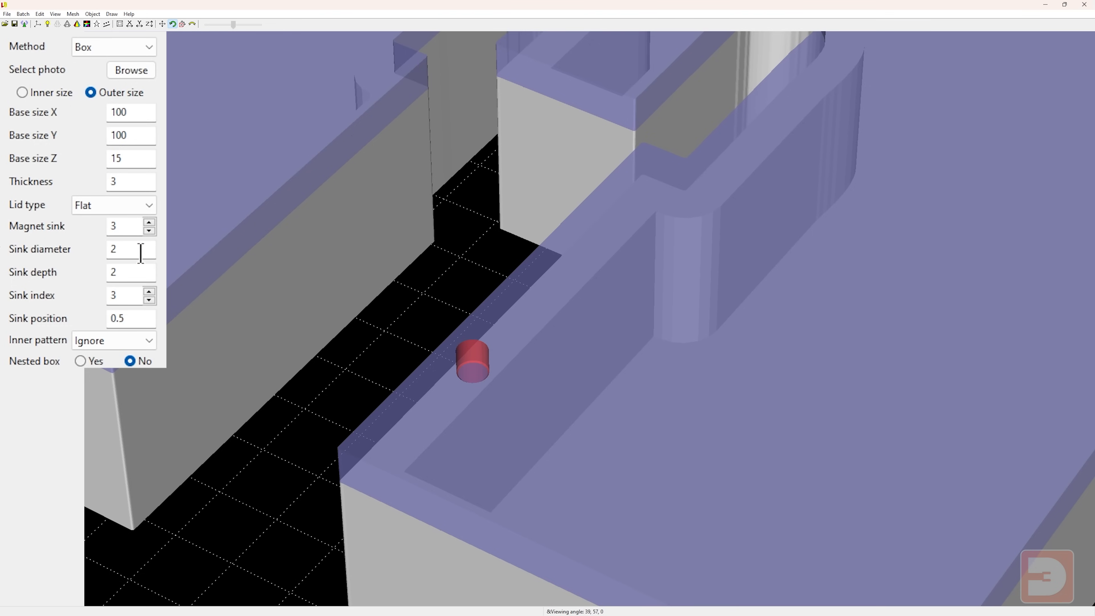
double_click(130, 182)
text(5)
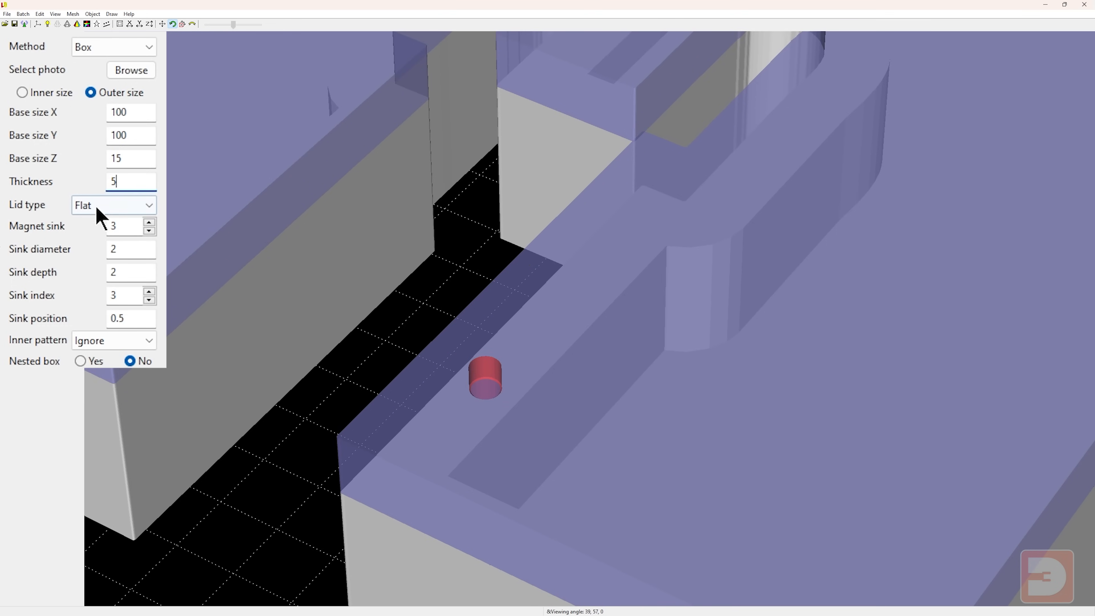
drag(136, 255, 96, 250)
text(3)
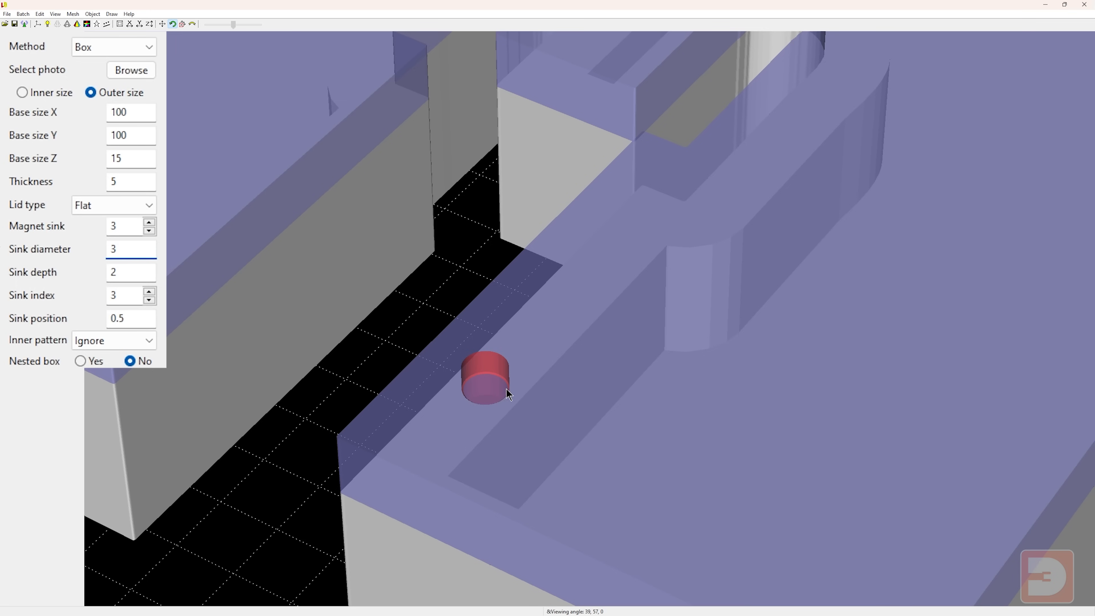
scroll(448, 356, down, 6)
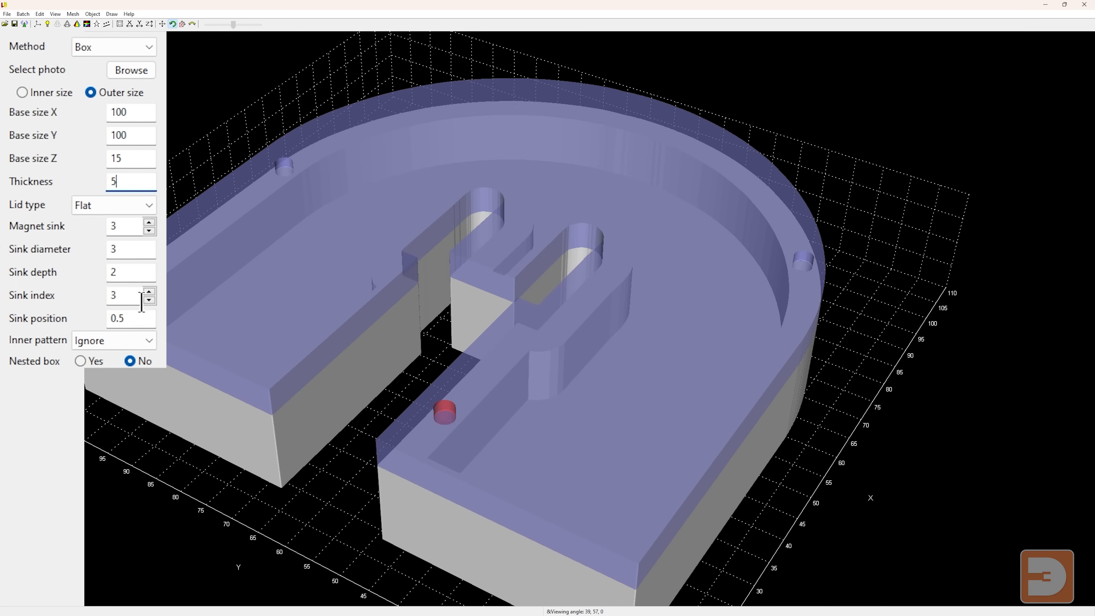
Select the magnet sink with index 1 and set its position along the rim to 0.15.
click(149, 300)
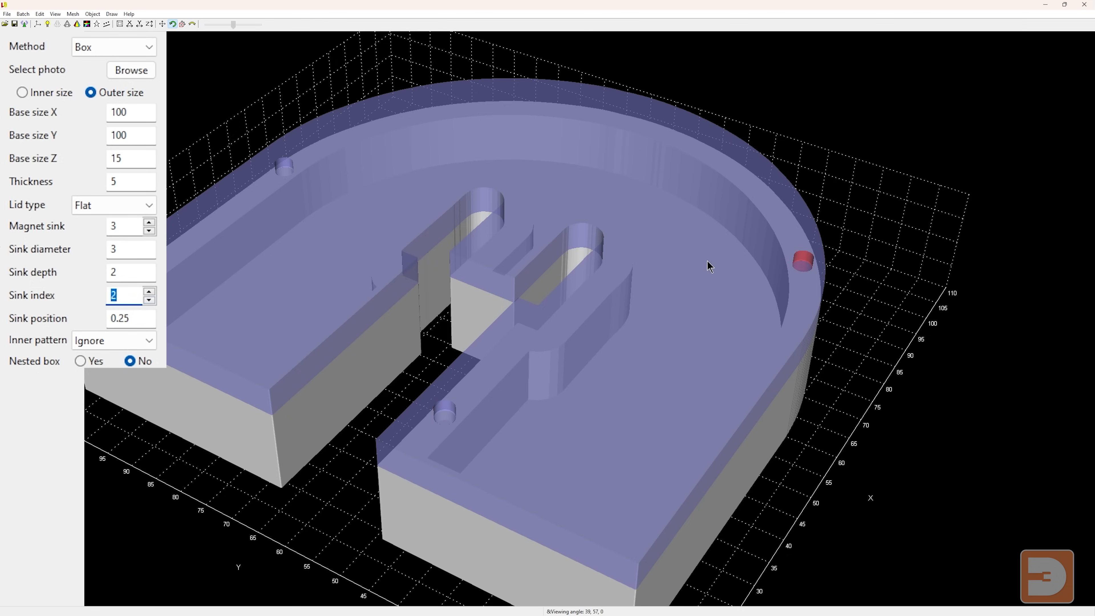
click(149, 300)
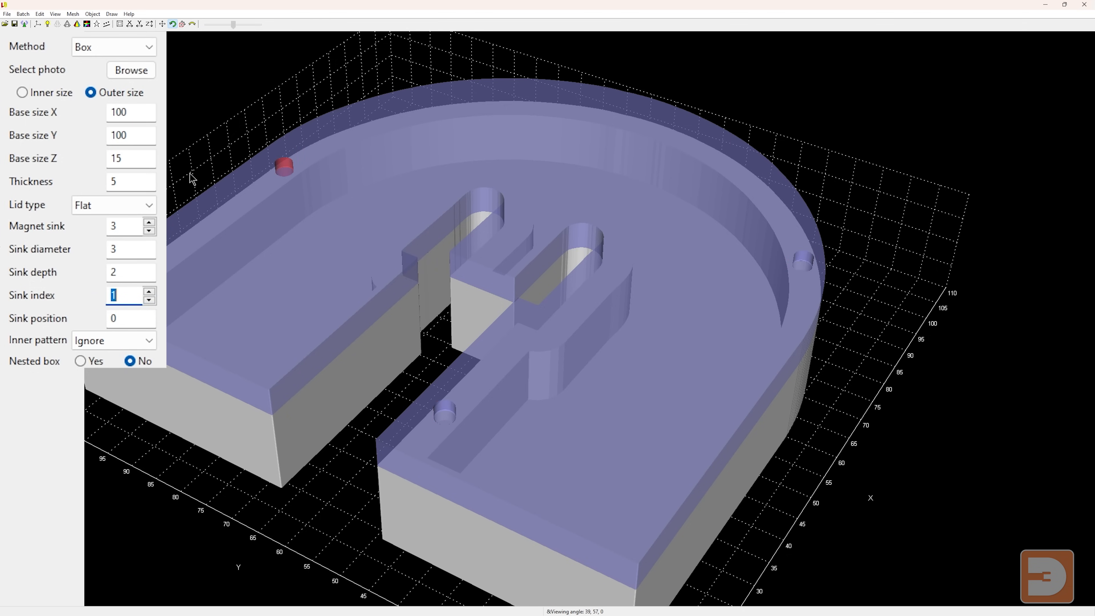
key(Tab)
scroll(259, 233, down, 1)
drag(313, 351, 427, 174)
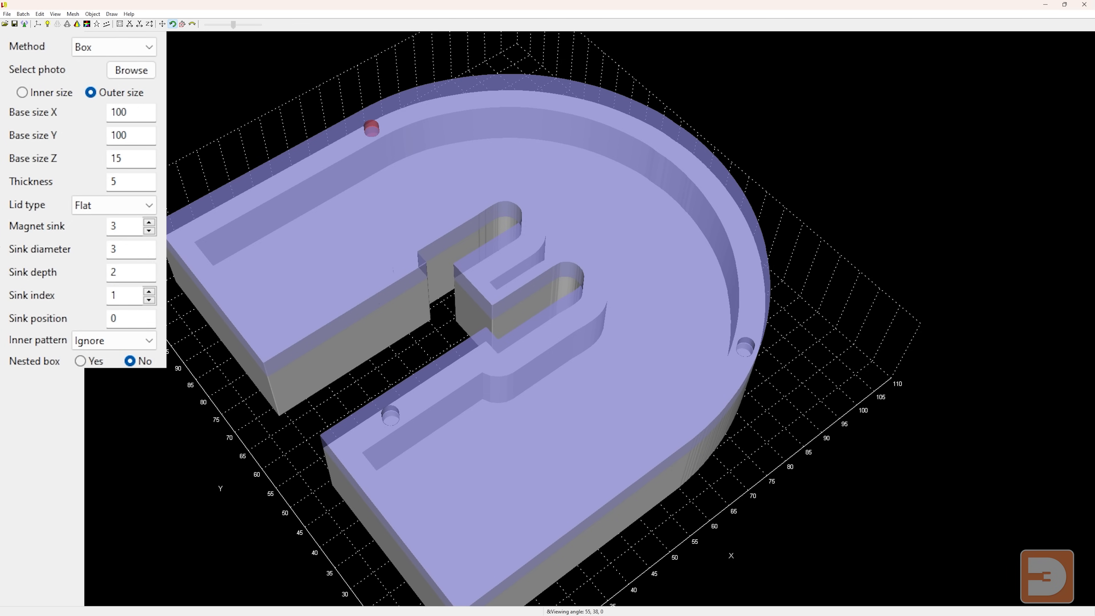
drag(131, 298, 167, 284)
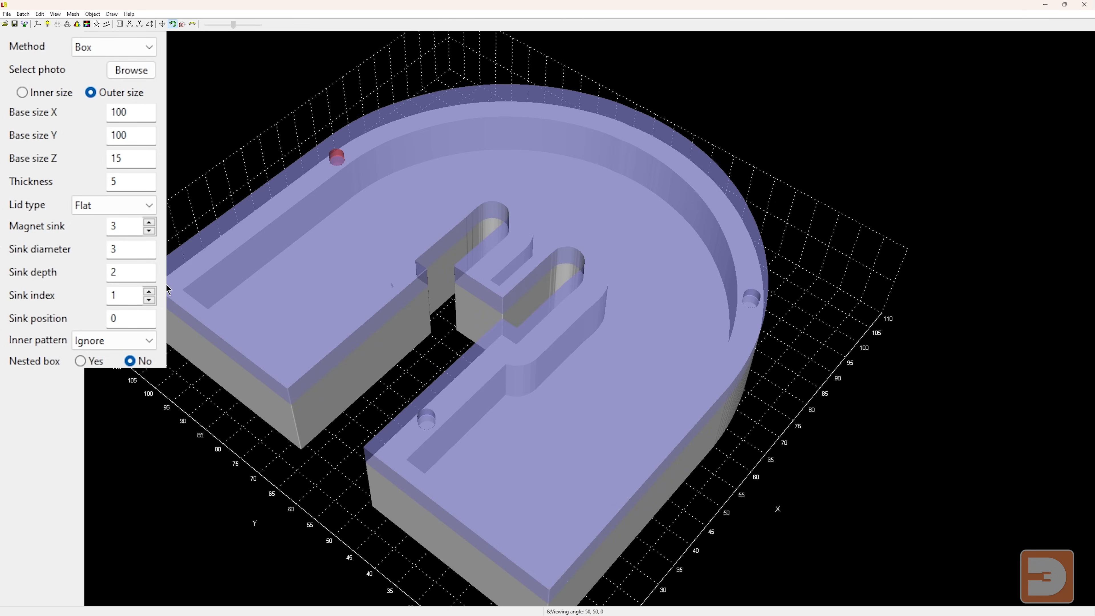
double_click(125, 319)
text(0)
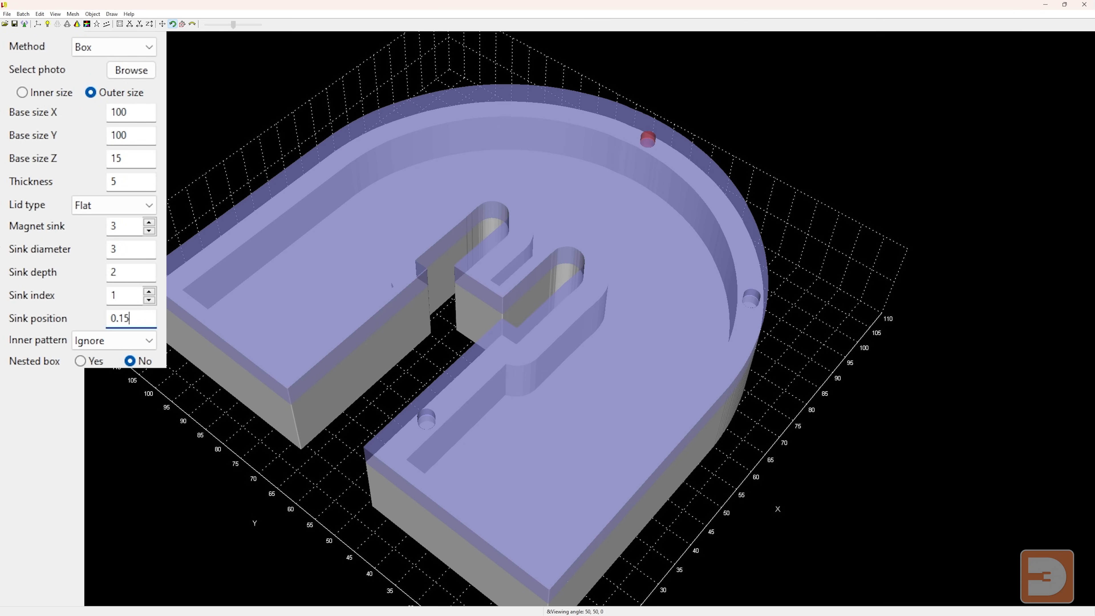
Select the magnet sink with index 2 and set its position to 0.4.
middle_drag(795, 368, 775, 331)
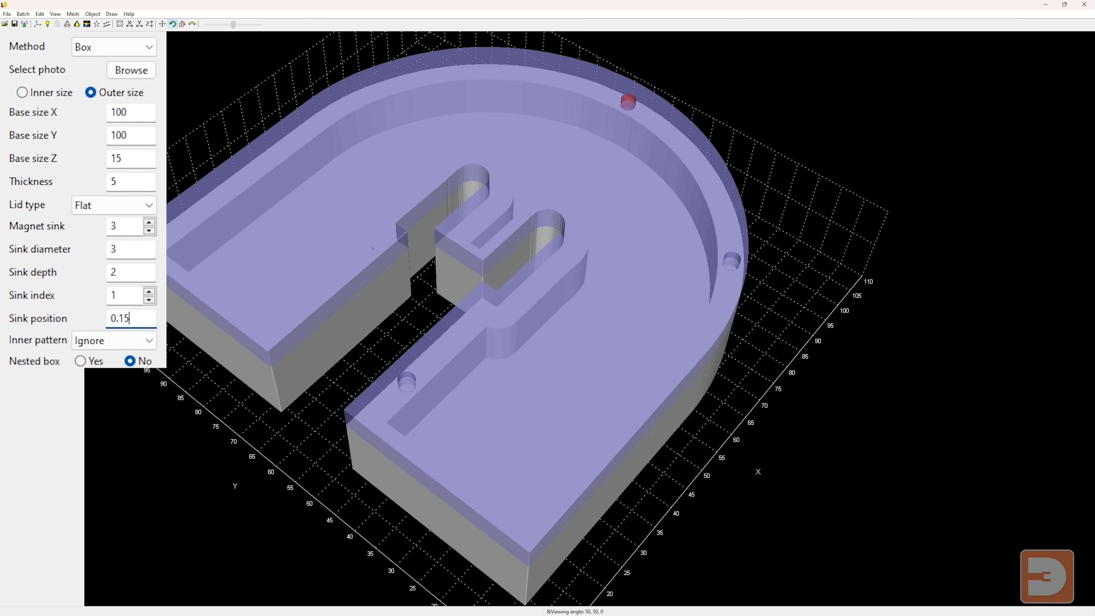
click(148, 292)
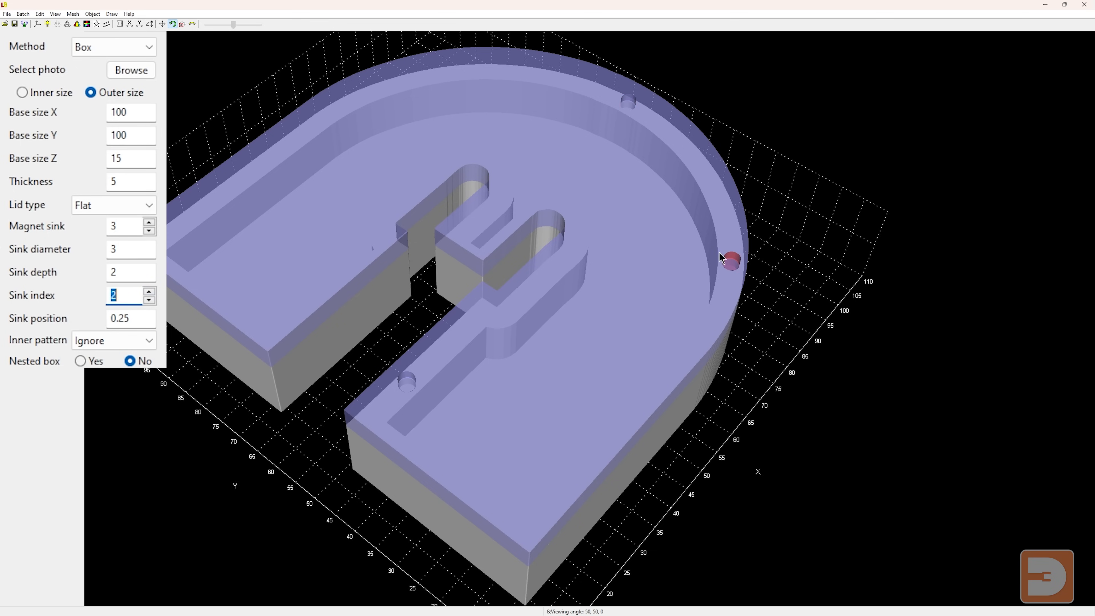
drag(124, 319, 162, 334)
text(4)
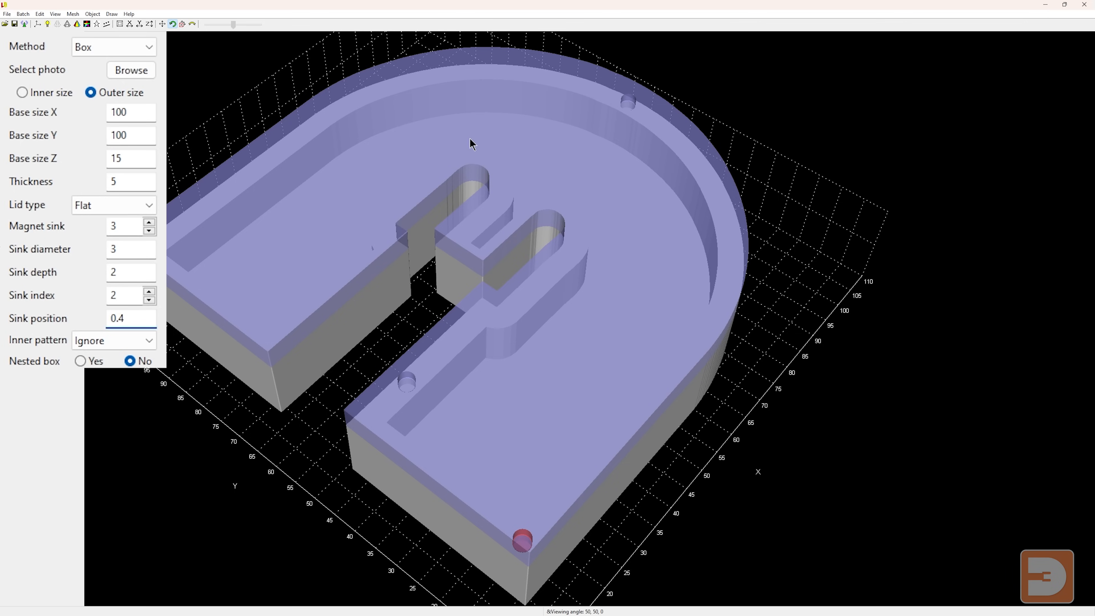
Select the magnet sink with index 3 and set its position to 0.90.
click(149, 292)
click(147, 319)
key(BackSpace)
text(92)
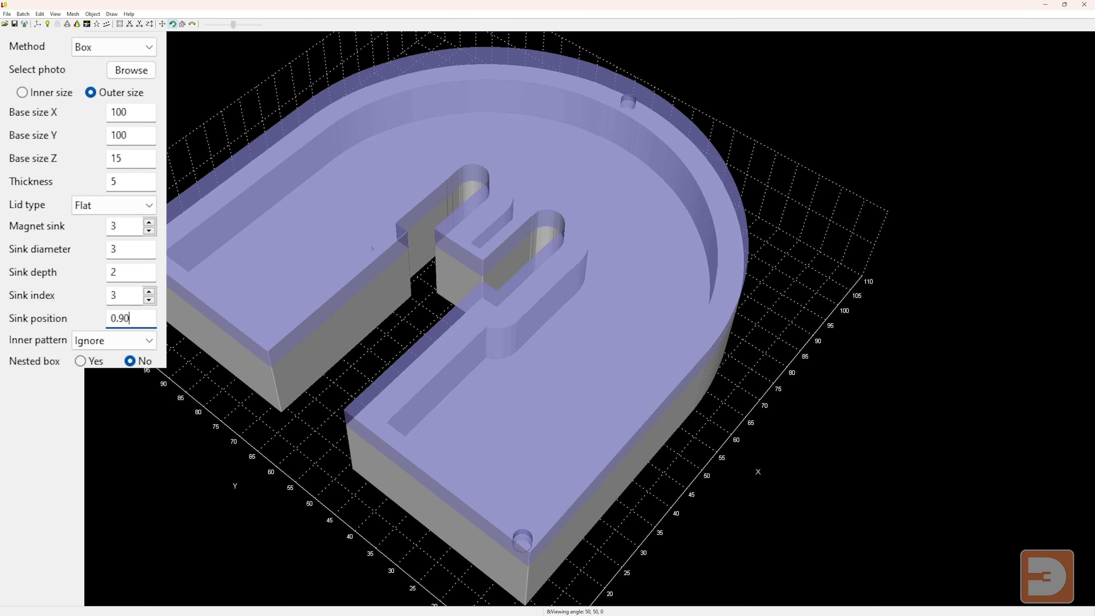
Check the sink placement from another angle and change the lid type to Inlay.
drag(431, 453, 121, 276)
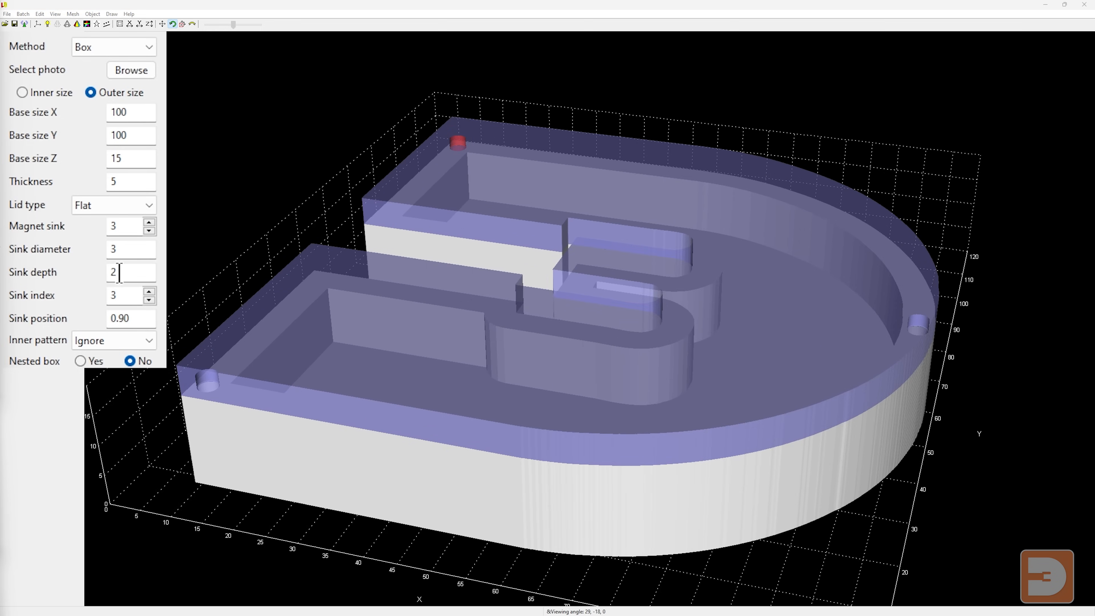
click(111, 210)
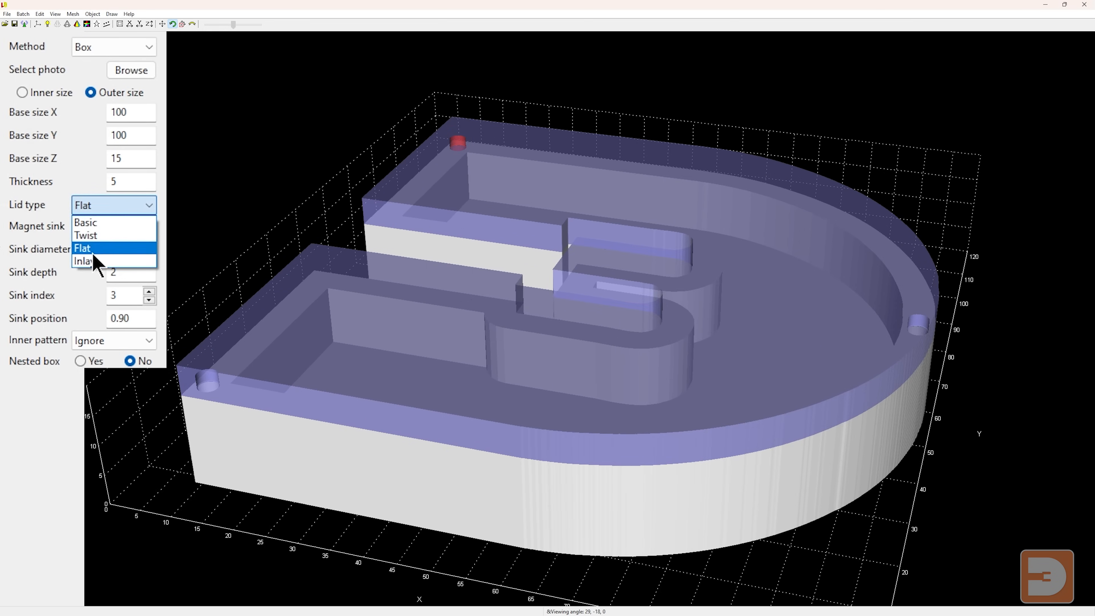
click(85, 260)
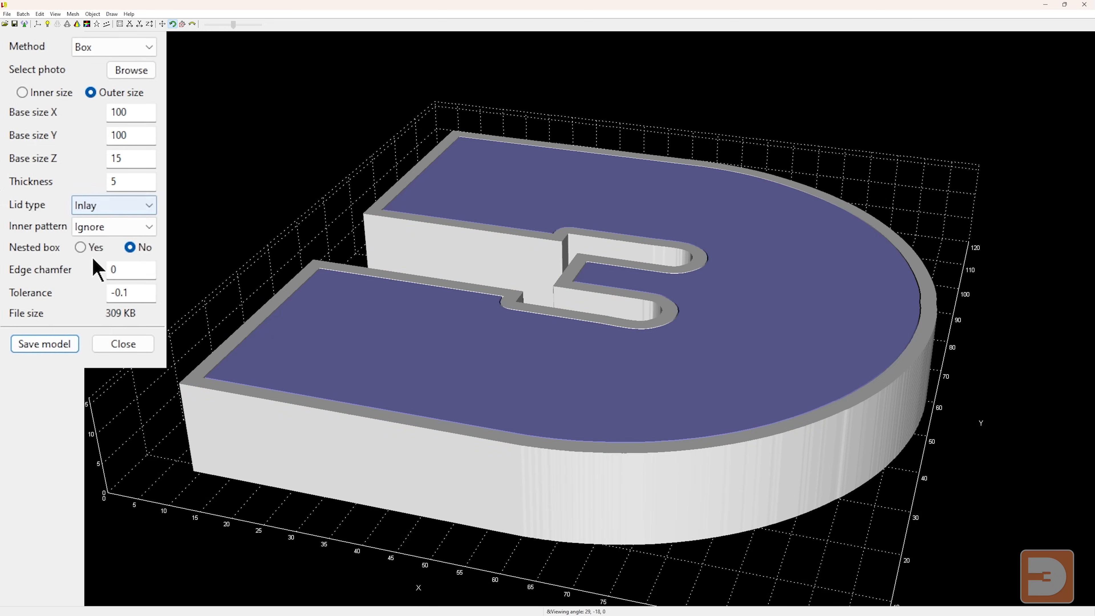
Load the photo Src_1.png for the box and set the inner pattern to Hollow lid.
drag(306, 274, 804, 183)
drag(942, 201, 965, 223)
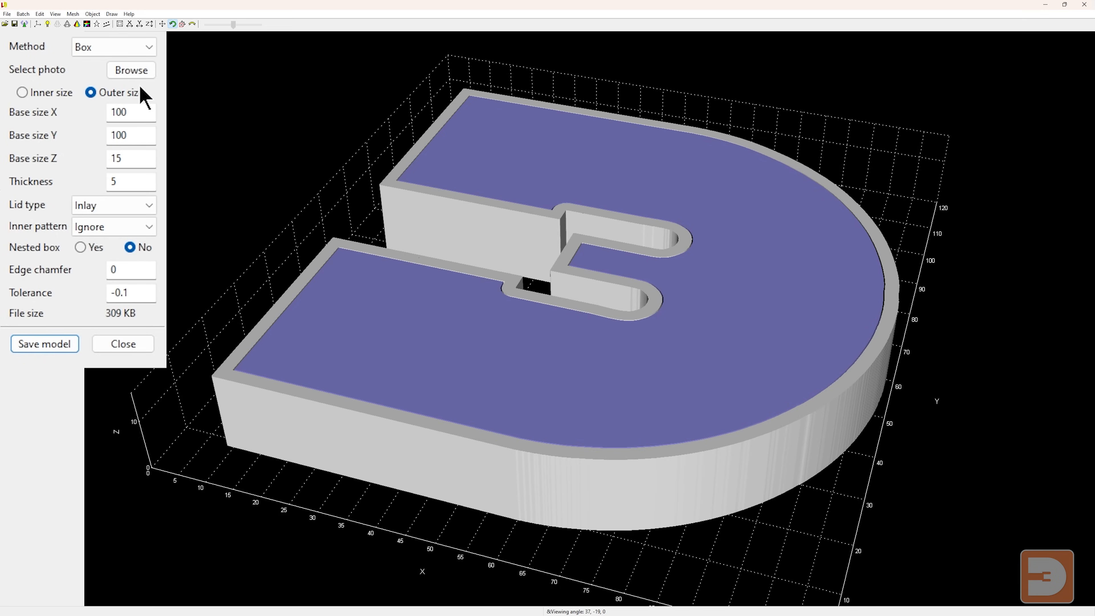
click(125, 70)
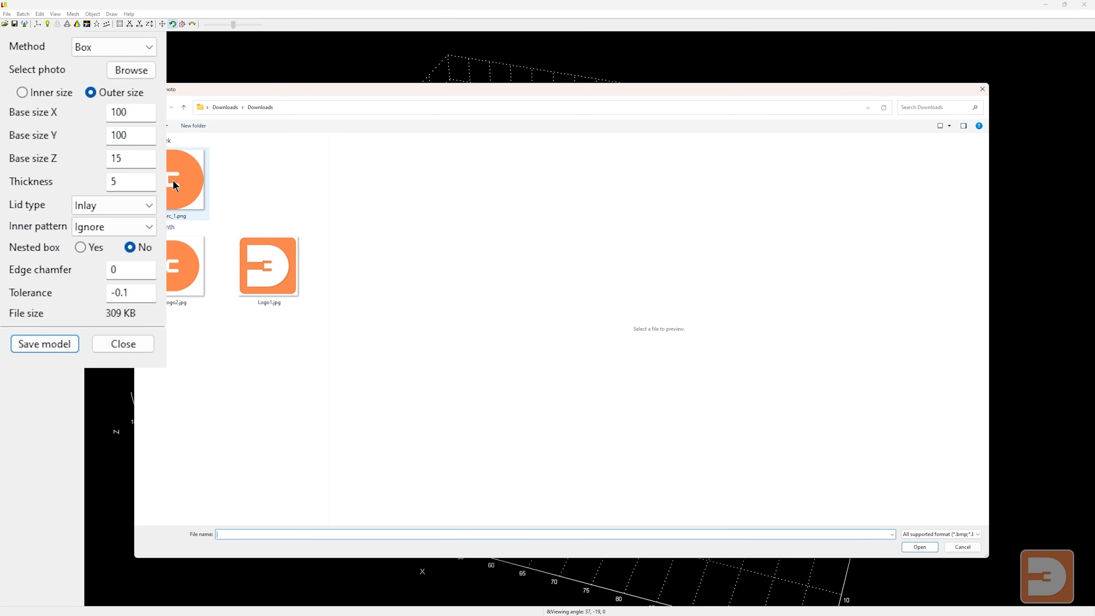
click(175, 186)
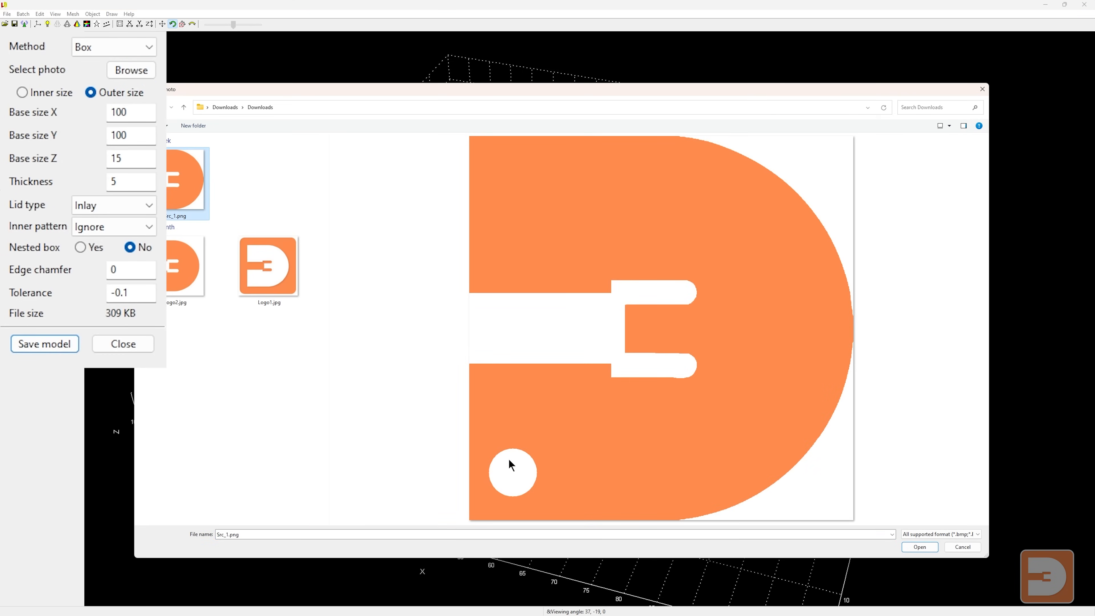
click(919, 547)
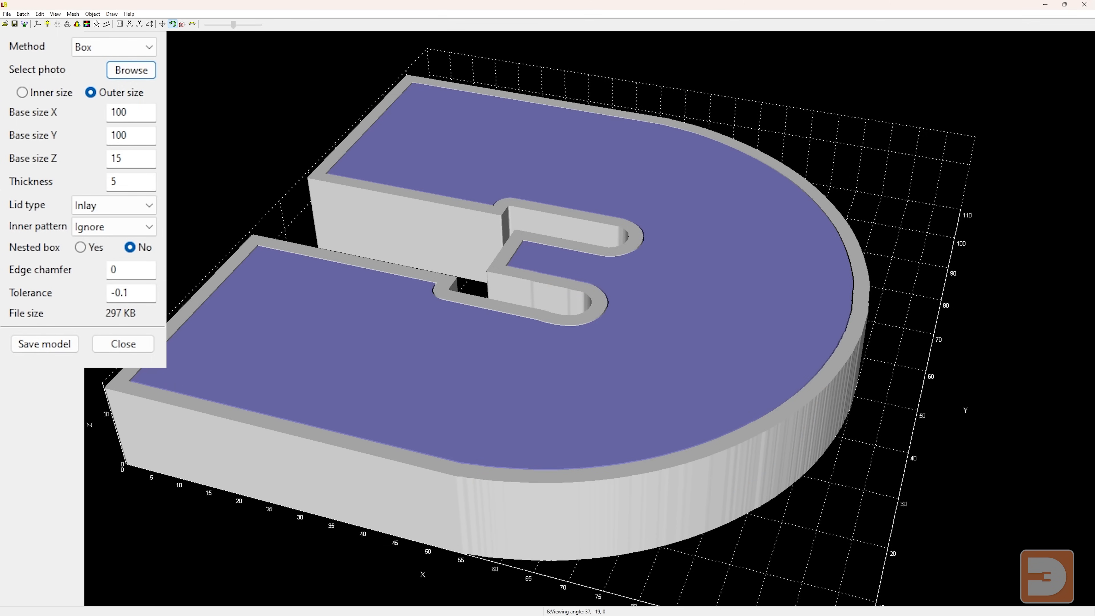
click(100, 229)
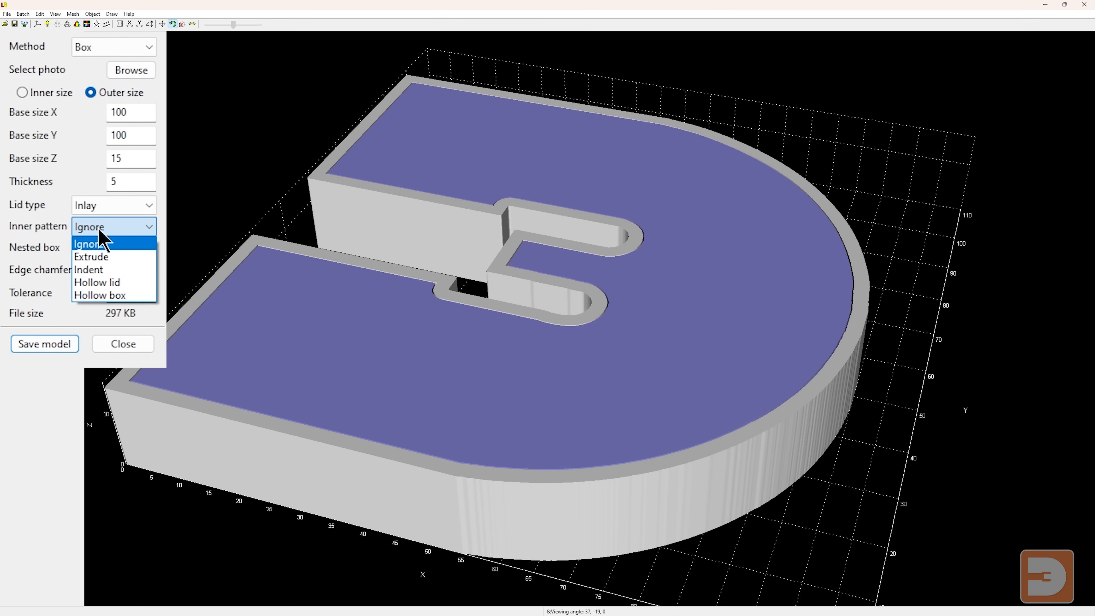
click(121, 283)
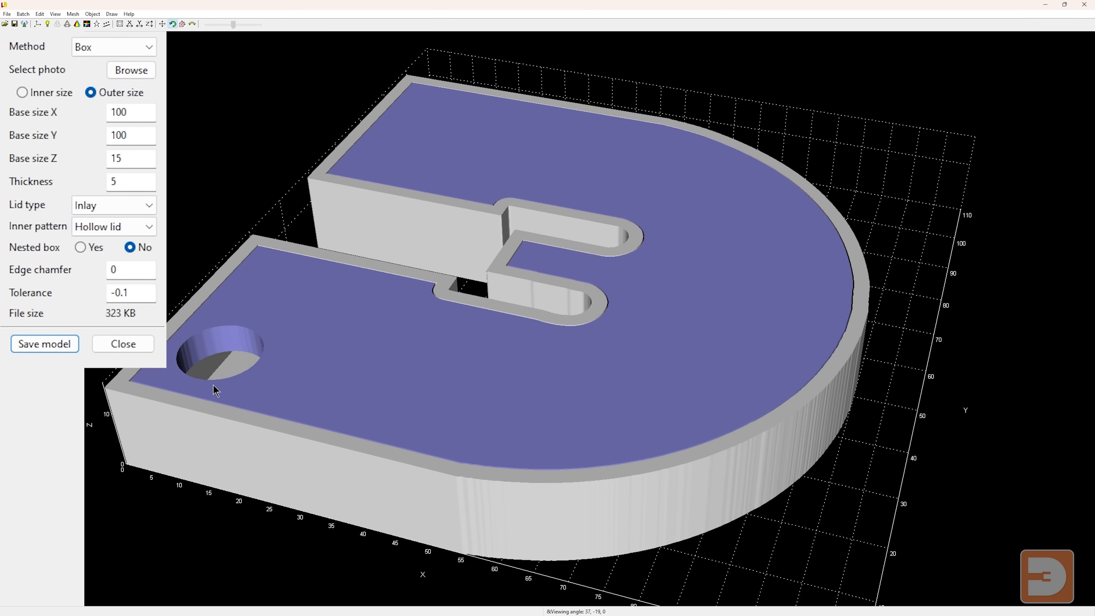
Set the box thickness to 3 and change the lid type to Flat.
double_click(127, 182)
text(3)
drag(181, 186, 868, 394)
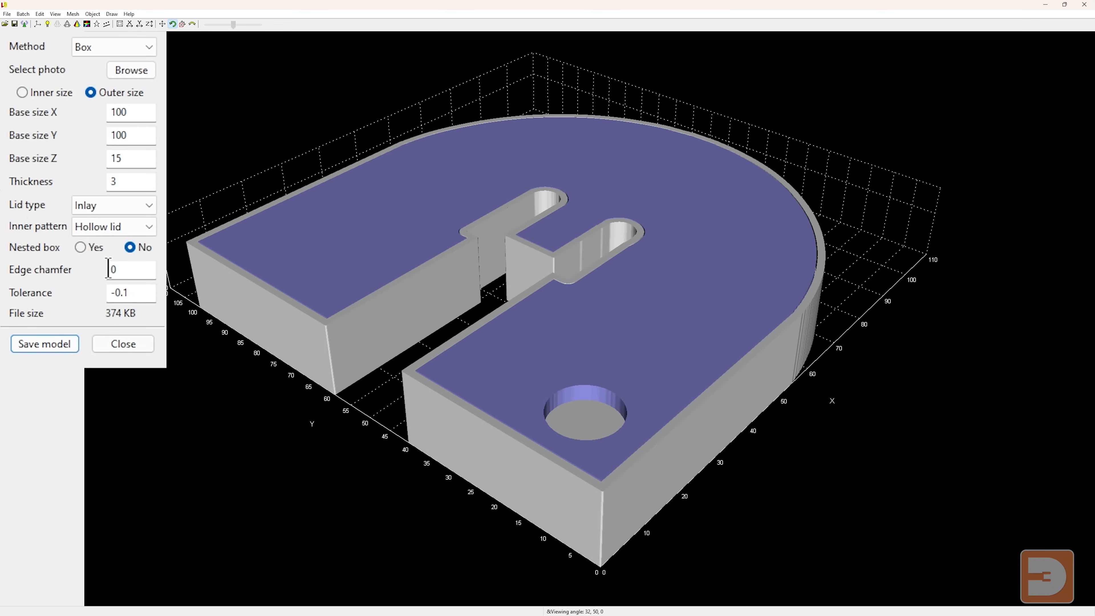
click(127, 206)
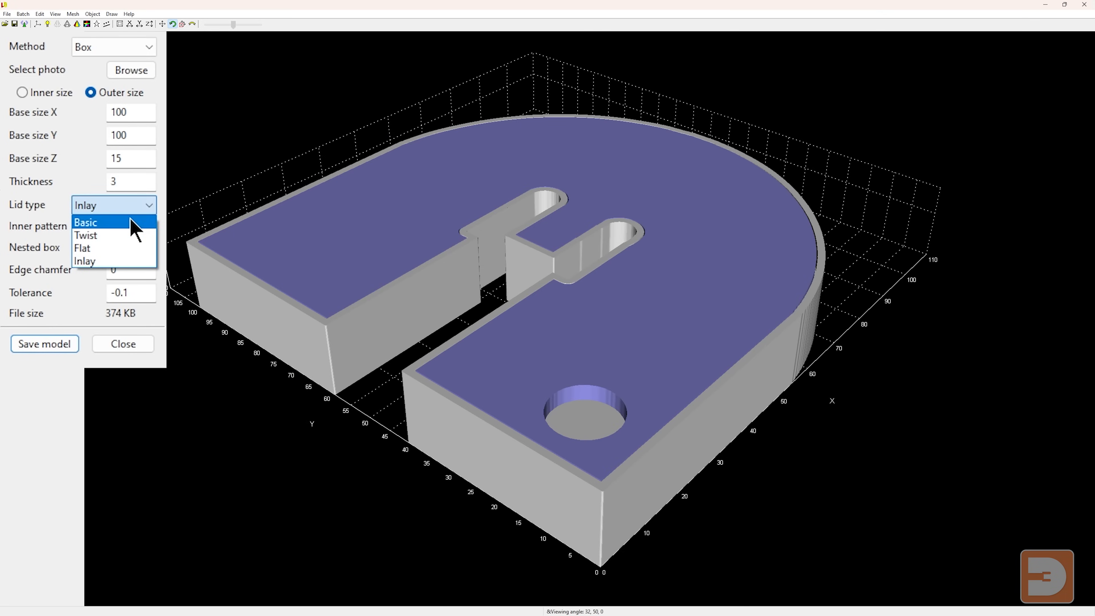
click(111, 249)
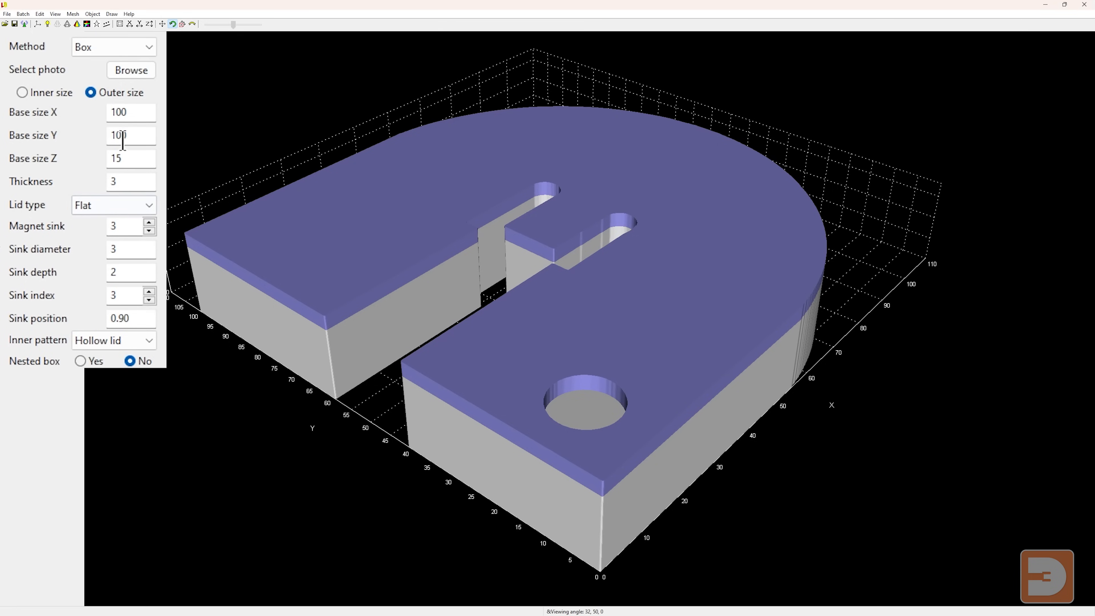
Load the photo Logo2.jpg for the box and set the inner pattern to Ignore.
click(134, 74)
click(187, 283)
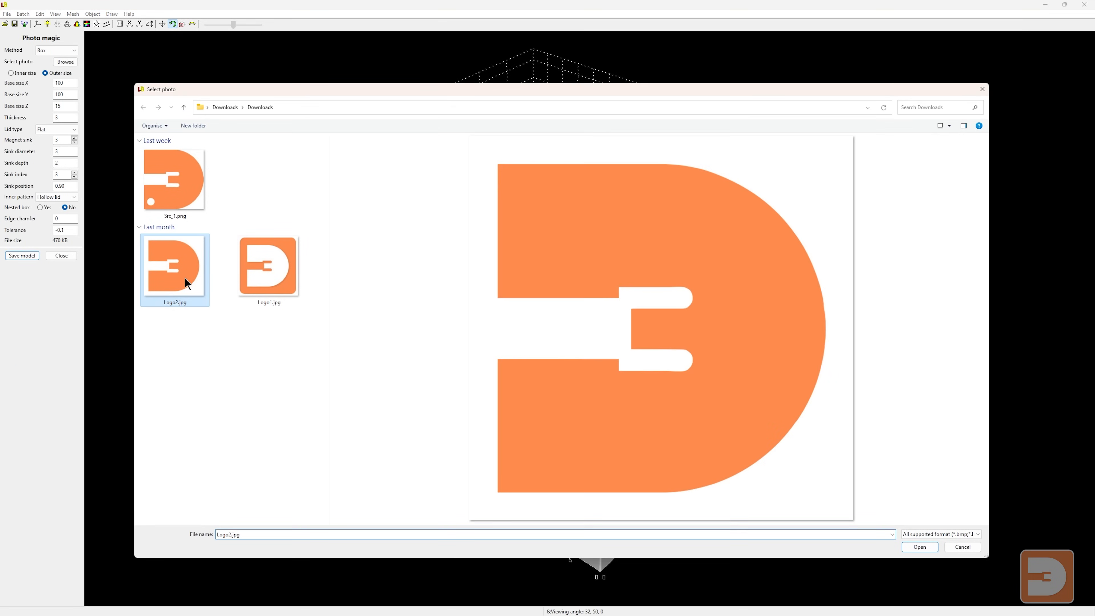
click(928, 547)
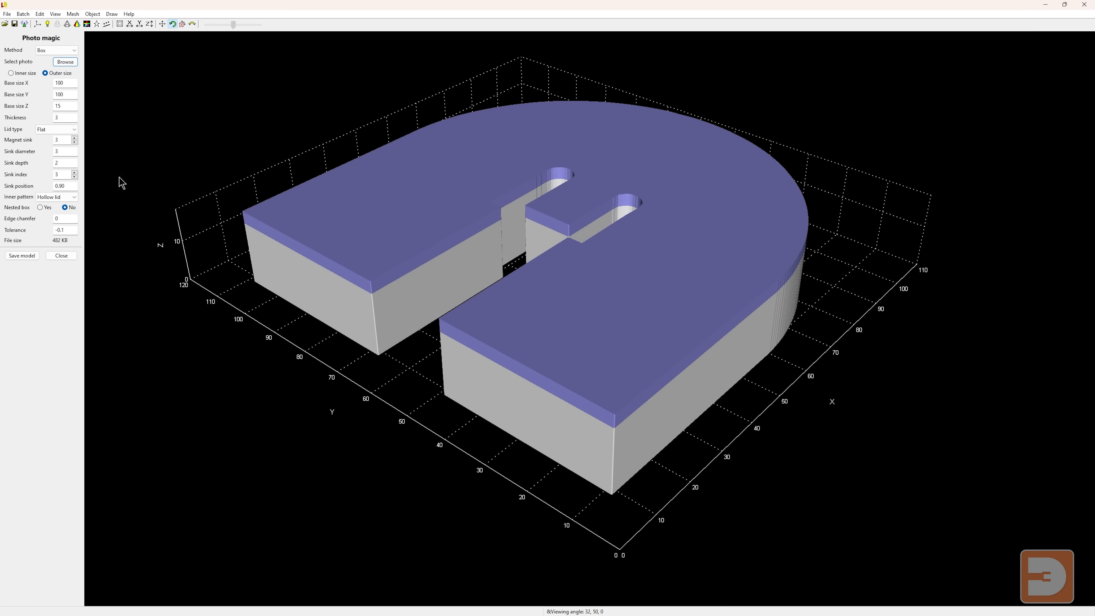
click(64, 197)
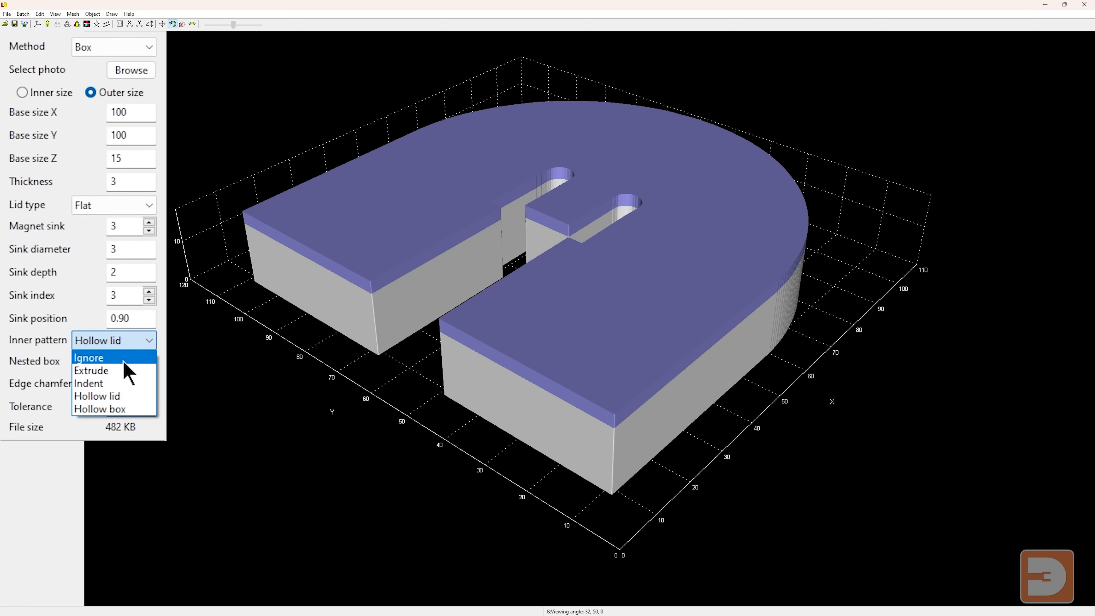
click(124, 361)
drag(572, 478, 531, 375)
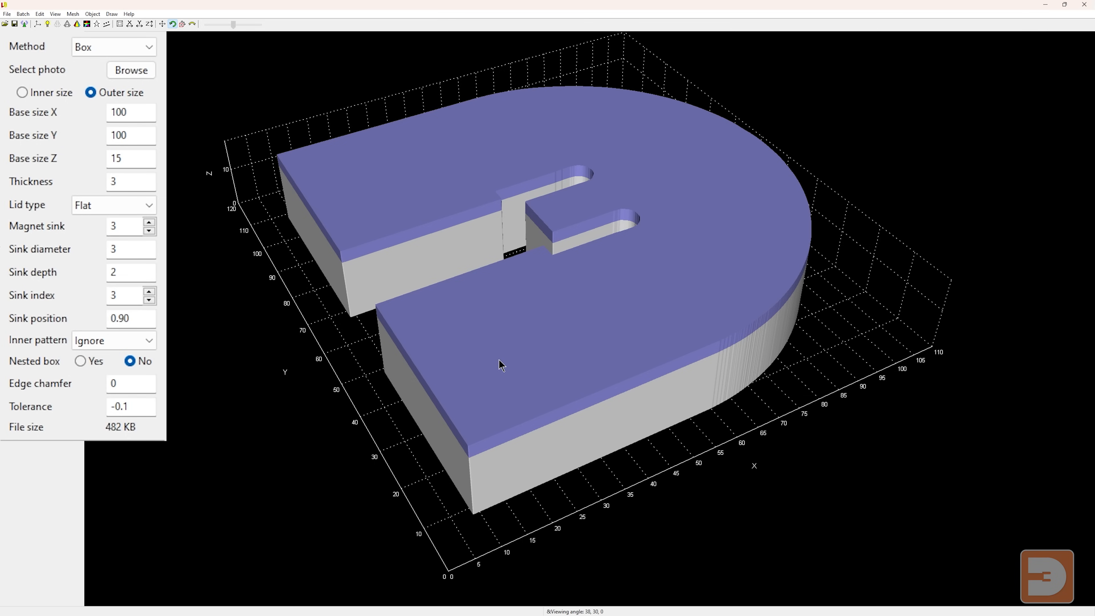
Set the magnet sink diameter of the flat lid to 2.
double_click(130, 181)
click(134, 249)
double_click(121, 247)
text(2)
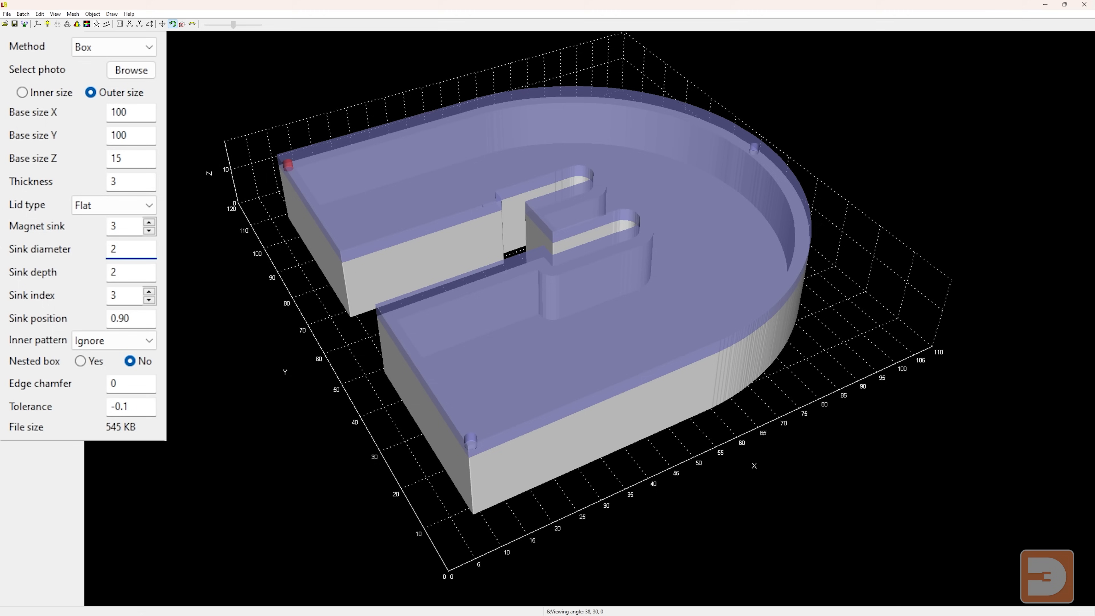
drag(558, 293, 765, 430)
scroll(764, 431, up, 5)
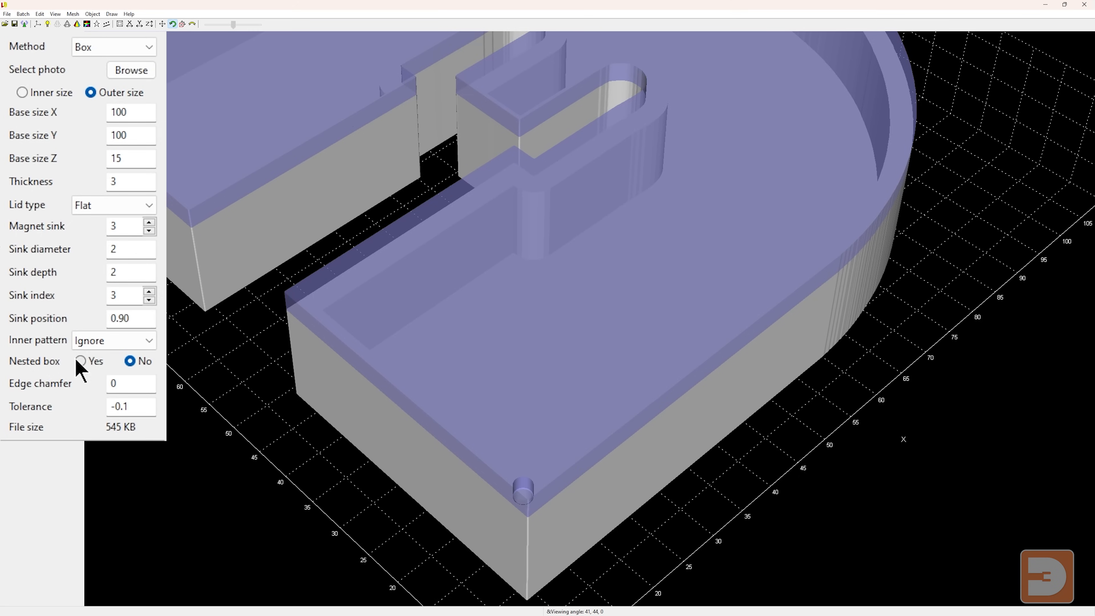
drag(198, 386, 491, 342)
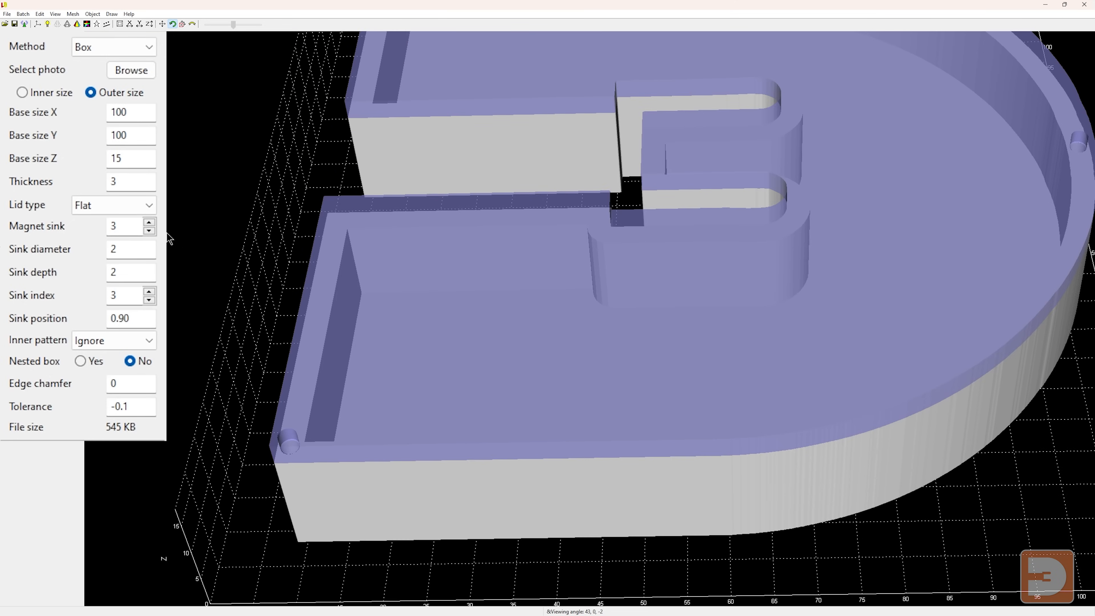
Enable the nested box, try a thickness of 5 and set the thickness back to 3.
click(79, 361)
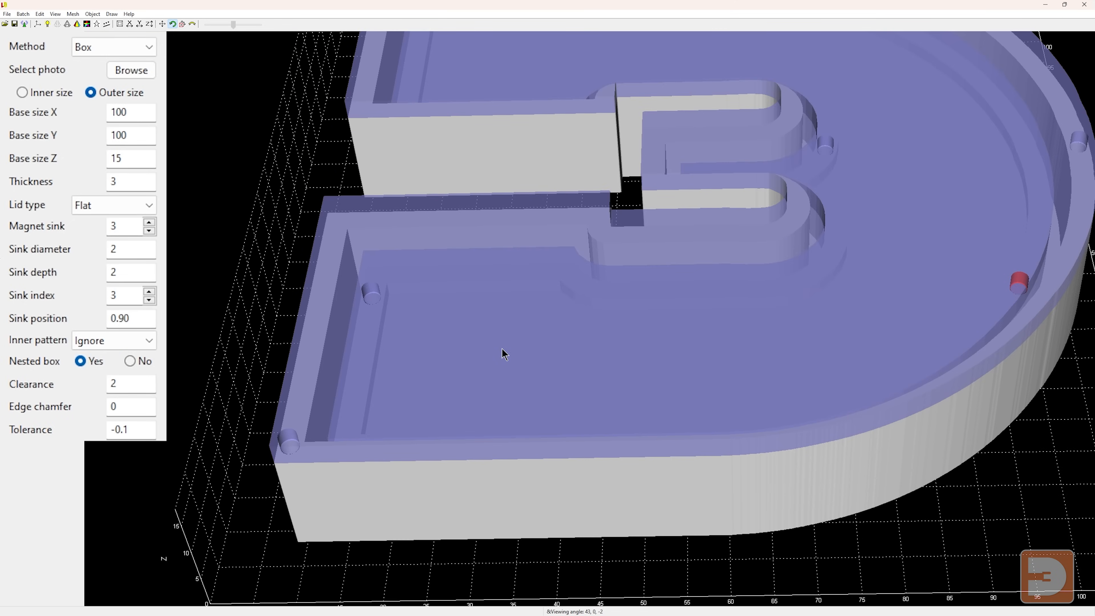
drag(194, 338, 385, 237)
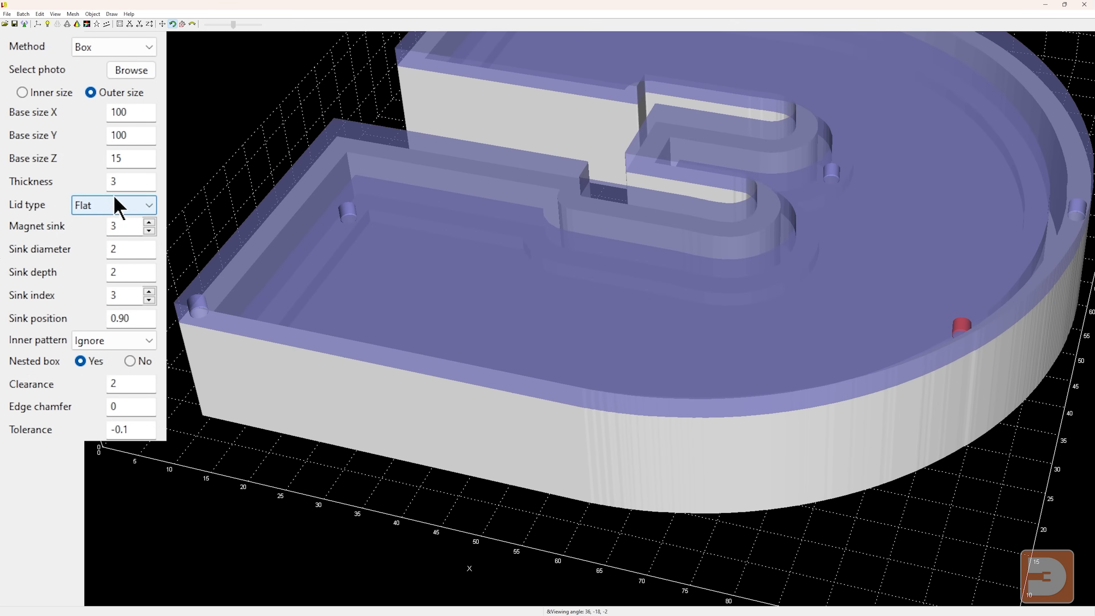
double_click(117, 181)
text(5)
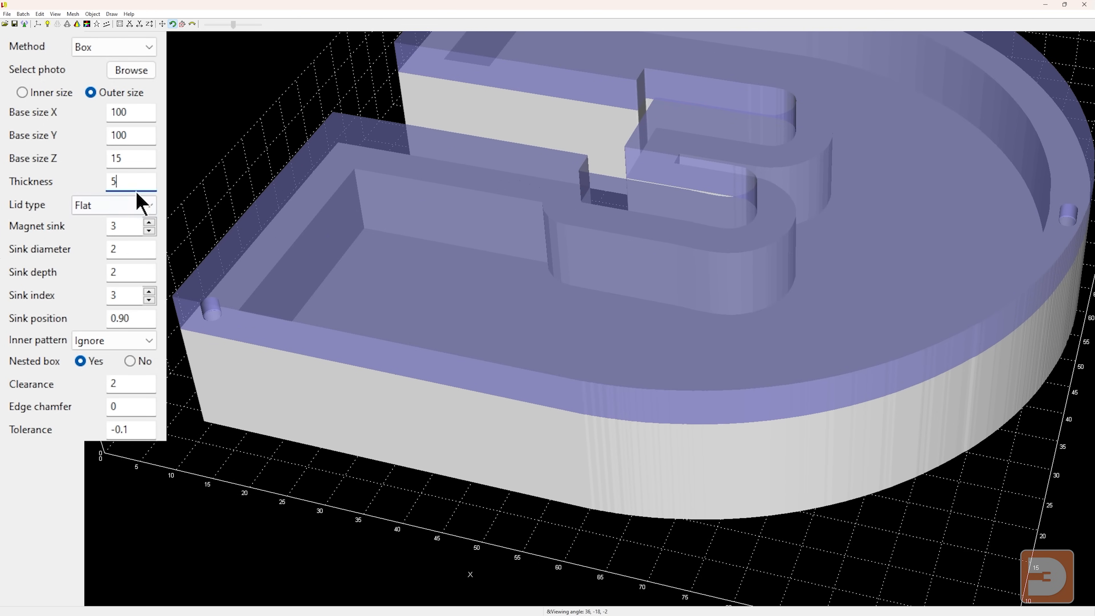
double_click(113, 181)
text(3)
Try a base size Z of 30 for the nested boxes and set it back to 15.
click(133, 156)
double_click(133, 158)
text(30)
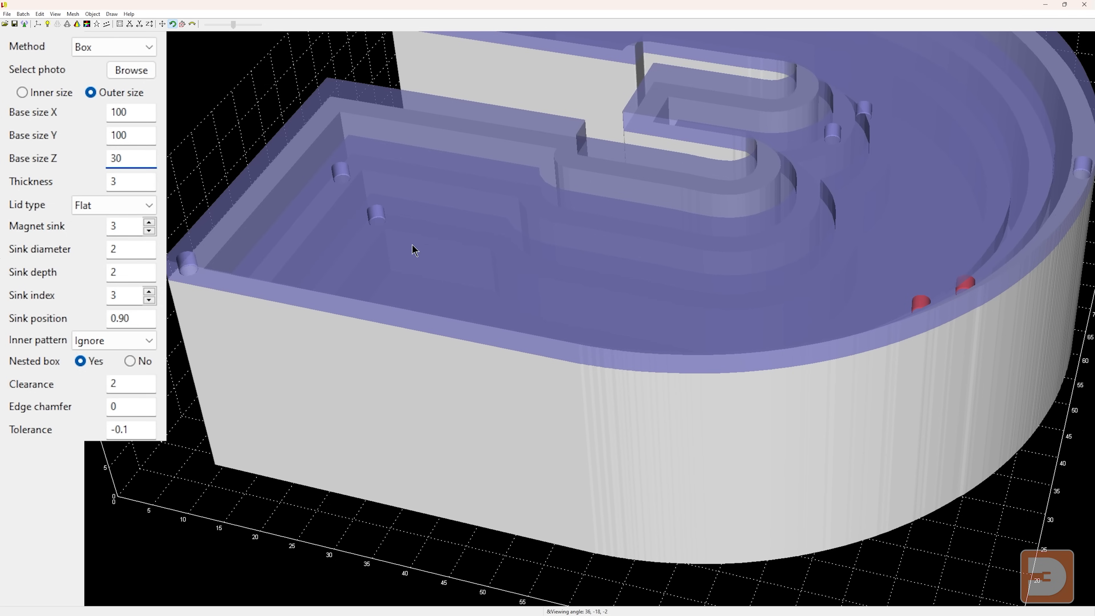
double_click(152, 160)
text(15)
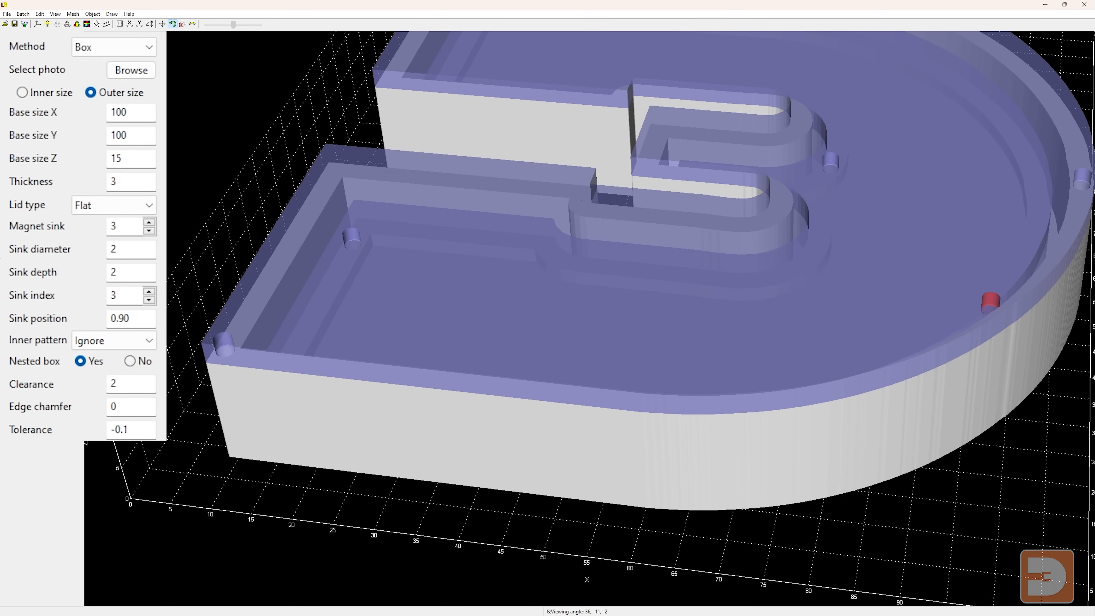
Try nested box clearances of 1, 3 and 2, and switch the nested box option off.
double_click(133, 387)
text(1)
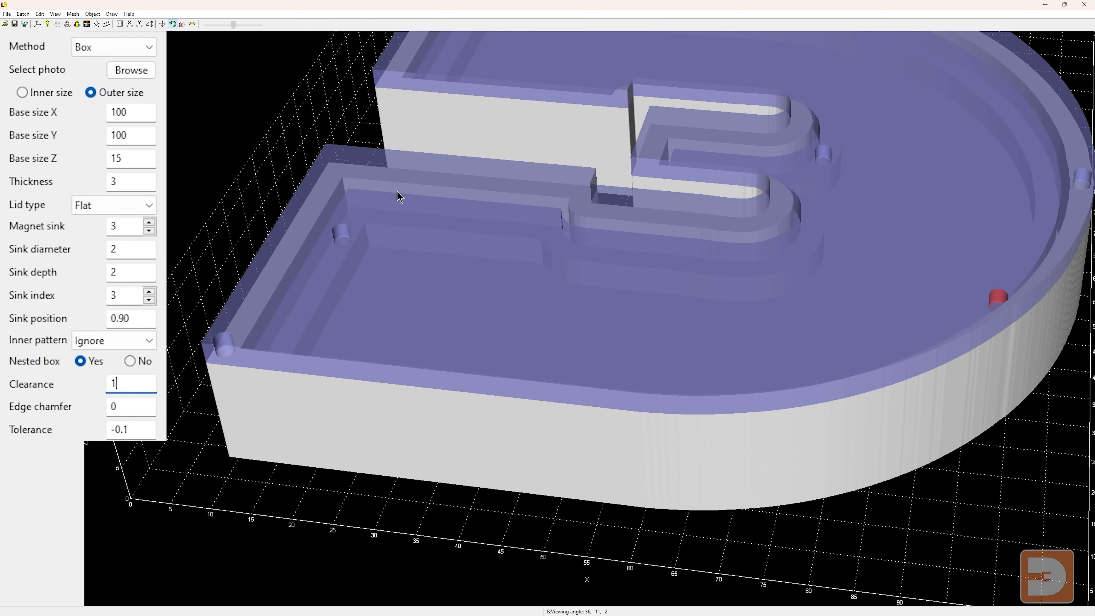
double_click(115, 380)
text(3)
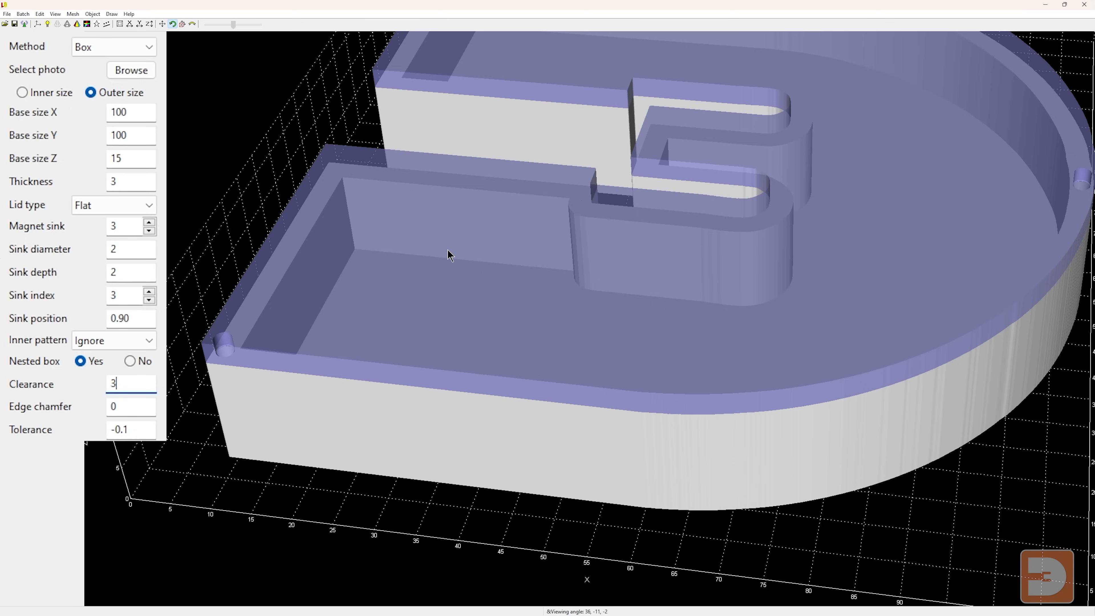
double_click(123, 384)
text(2)
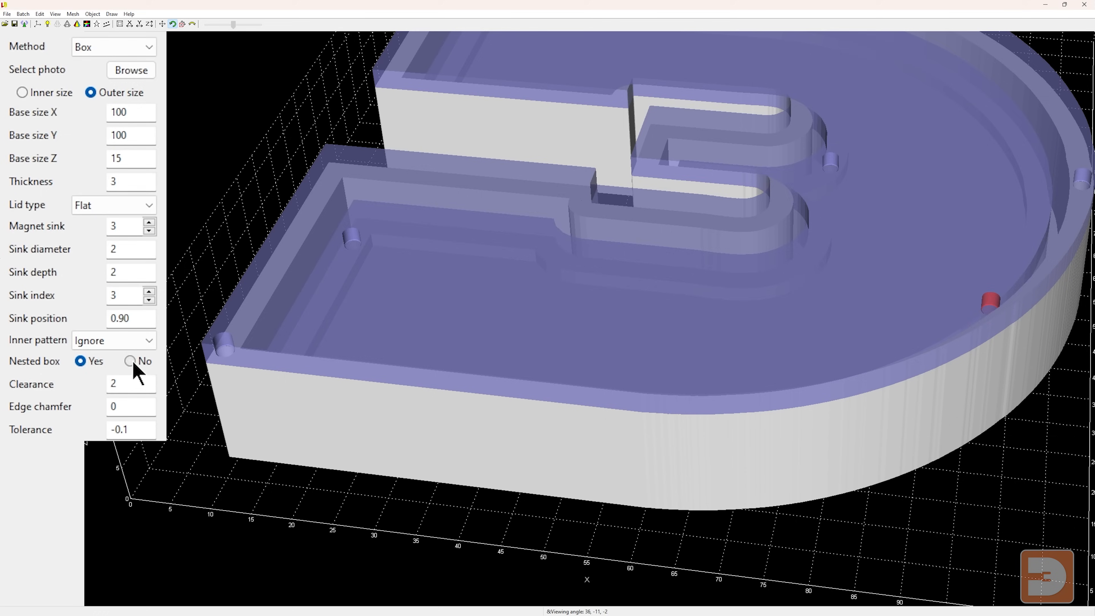
click(132, 363)
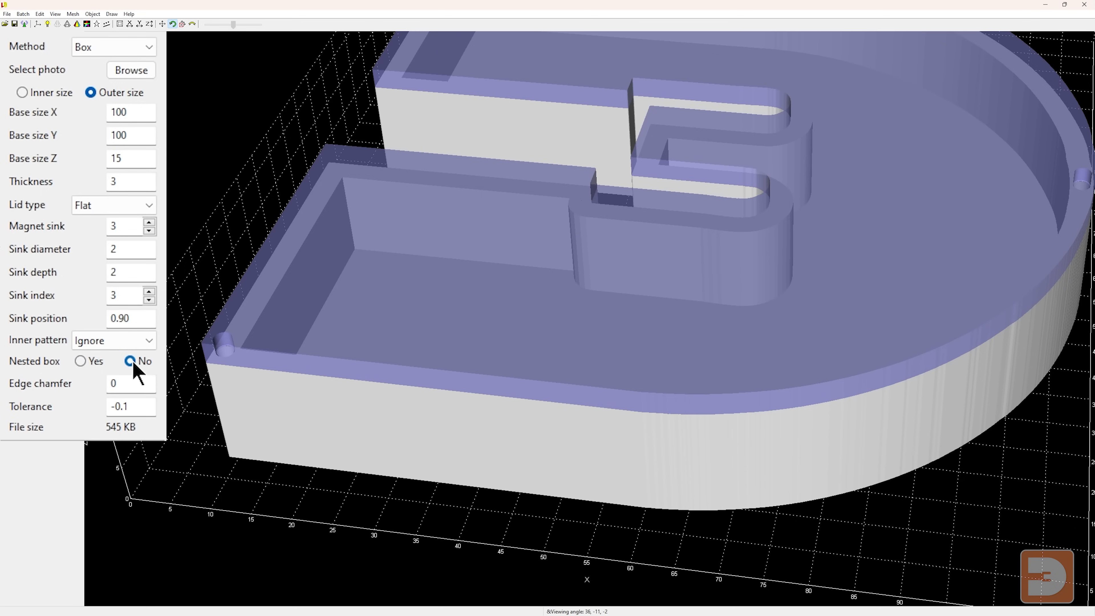
Set the edge chamfer to 1 and examine the chamfered edges of the box and lid up close.
scroll(181, 309, up, 3)
drag(181, 309, 378, 211)
double_click(115, 384)
text(1)
scroll(535, 353, down, 2)
scroll(224, 466, down, 4)
scroll(875, 229, up, 3)
drag(771, 201, 734, 367)
scroll(465, 329, up, 3)
scroll(465, 329, down, 2)
drag(416, 335, 457, 411)
scroll(422, 345, up, 4)
drag(422, 345, 415, 380)
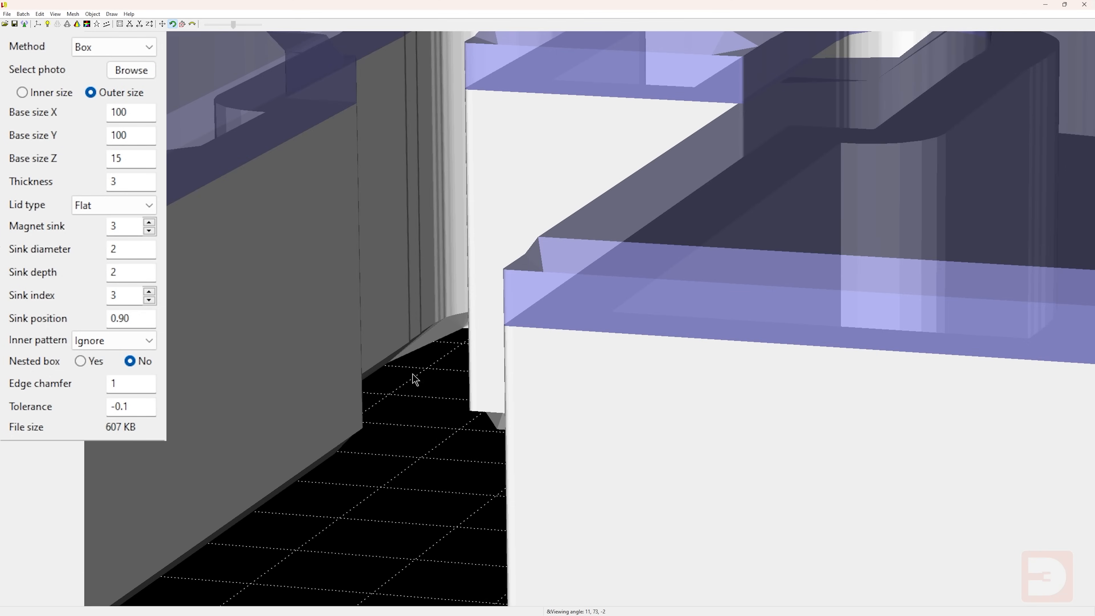
Set the edge chamfer back to 0 and open the tolerance value for editing.
double_click(113, 383)
text(0)
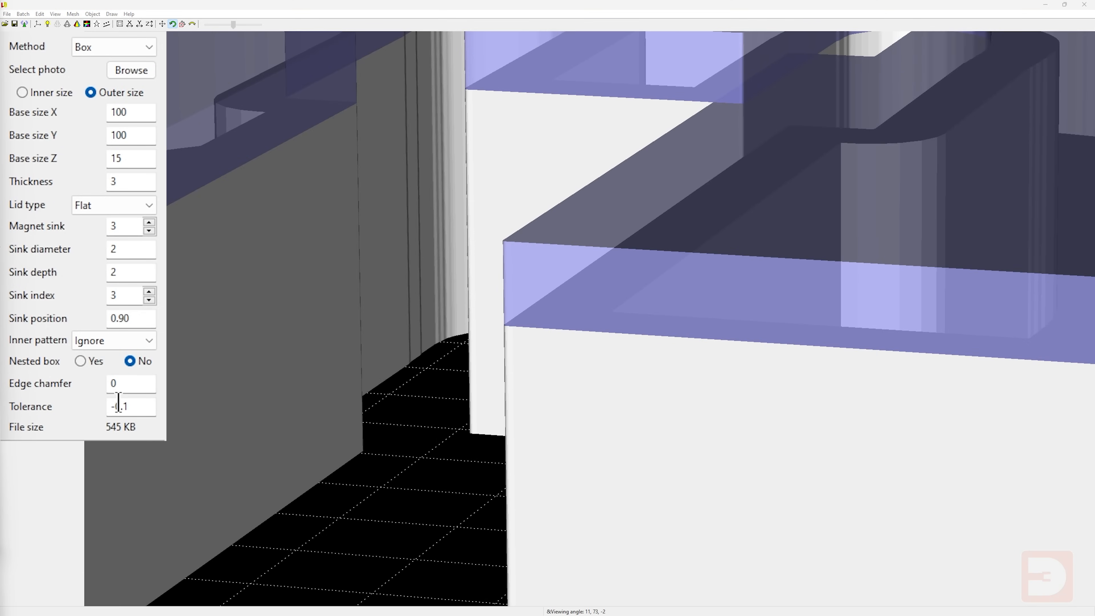
double_click(119, 406)
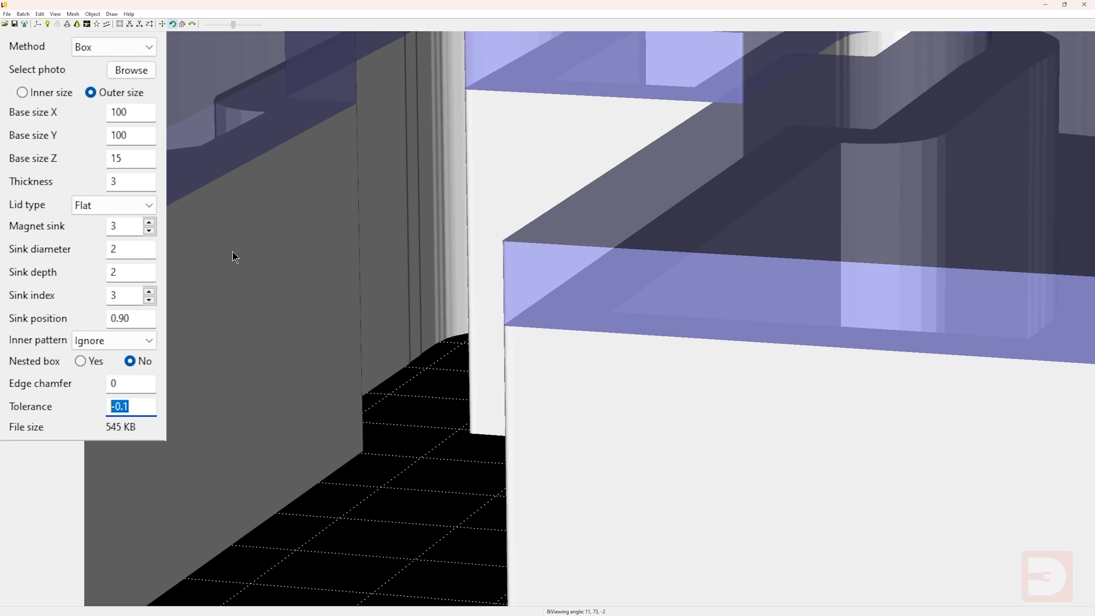
scroll(369, 270, down, 7)
middle_drag(449, 290, 516, 306)
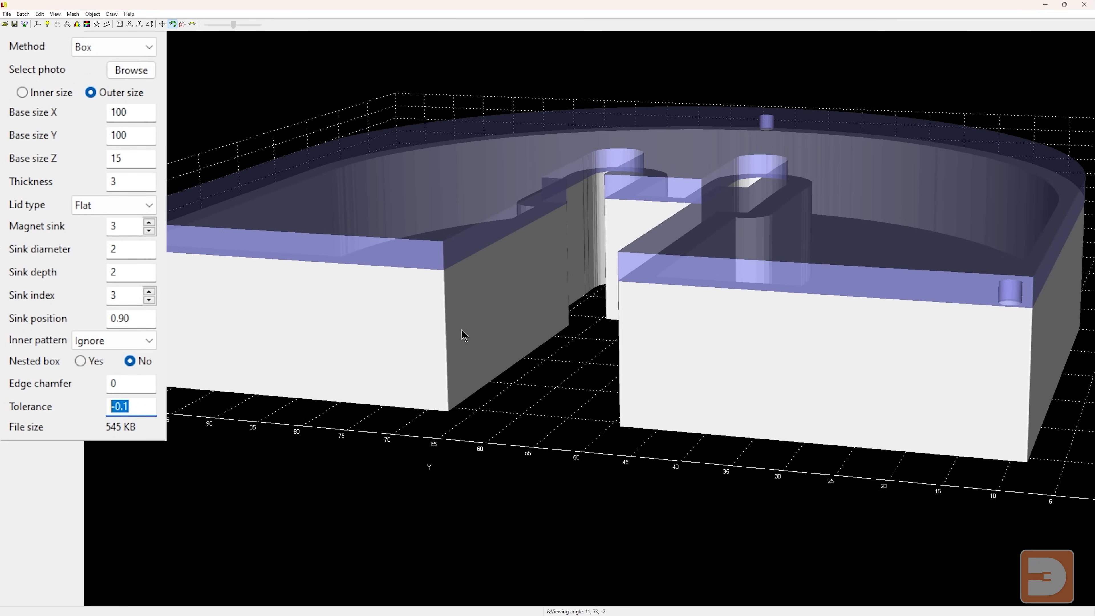
Try the Basic lid type on the box and switch the lid type back to Flat.
click(127, 203)
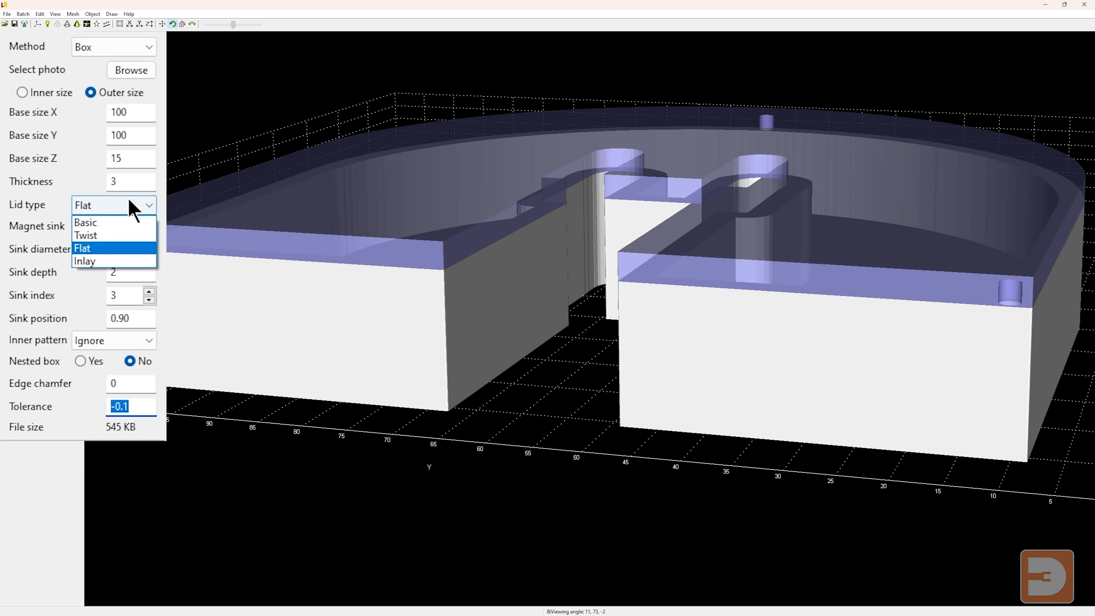
click(138, 222)
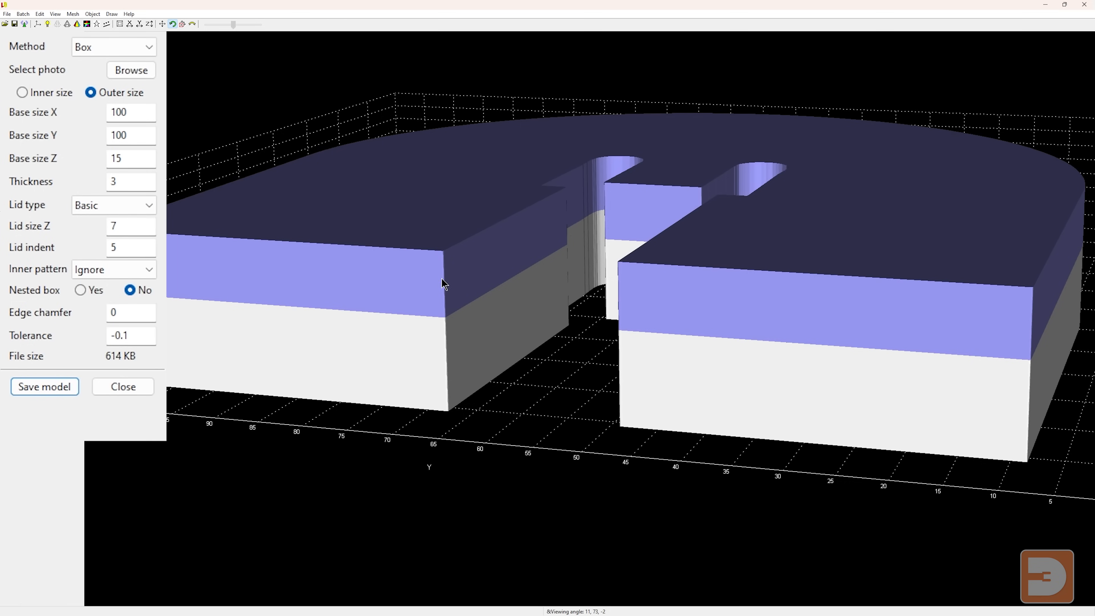
drag(503, 375, 524, 383)
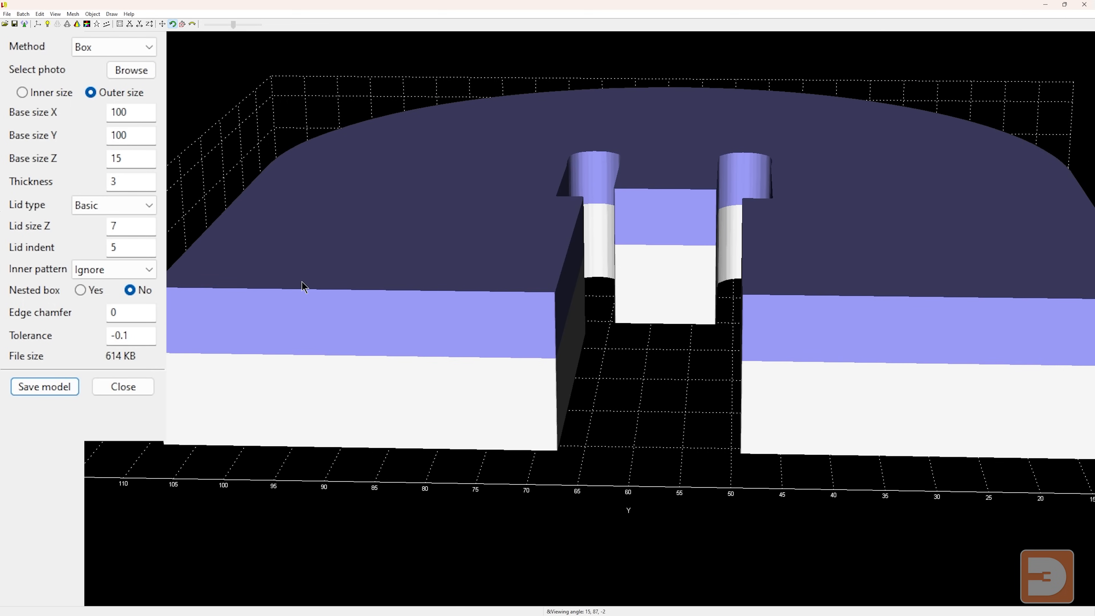
click(113, 206)
click(131, 246)
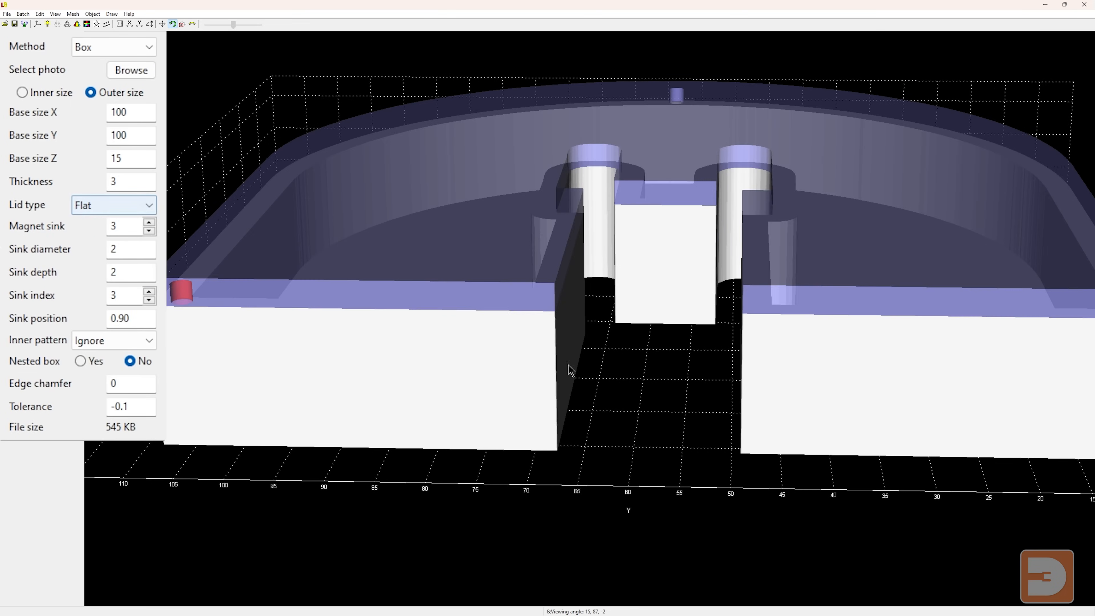
Examine the flat lid's magnet sinks up close at the corners and around the rim.
scroll(205, 329, up, 3)
right_drag(198, 338, 1022, 334)
scroll(779, 325, up, 3)
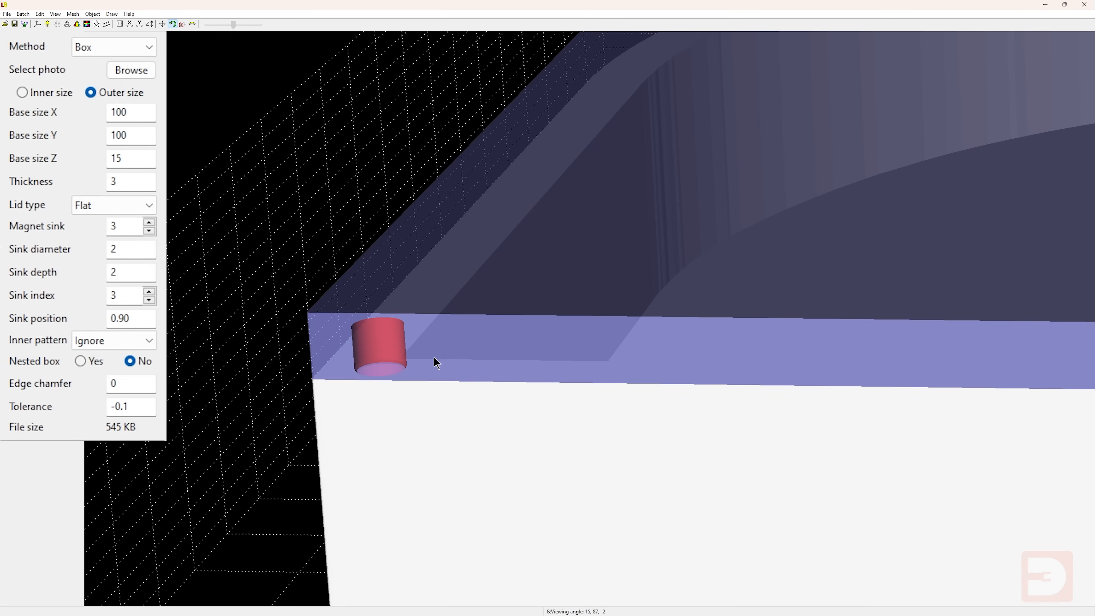
scroll(427, 356, down, 3)
right_drag(764, 355, 143, 373)
scroll(703, 316, down, 2)
right_drag(703, 316, 444, 351)
drag(533, 365, 503, 394)
scroll(492, 402, up, 2)
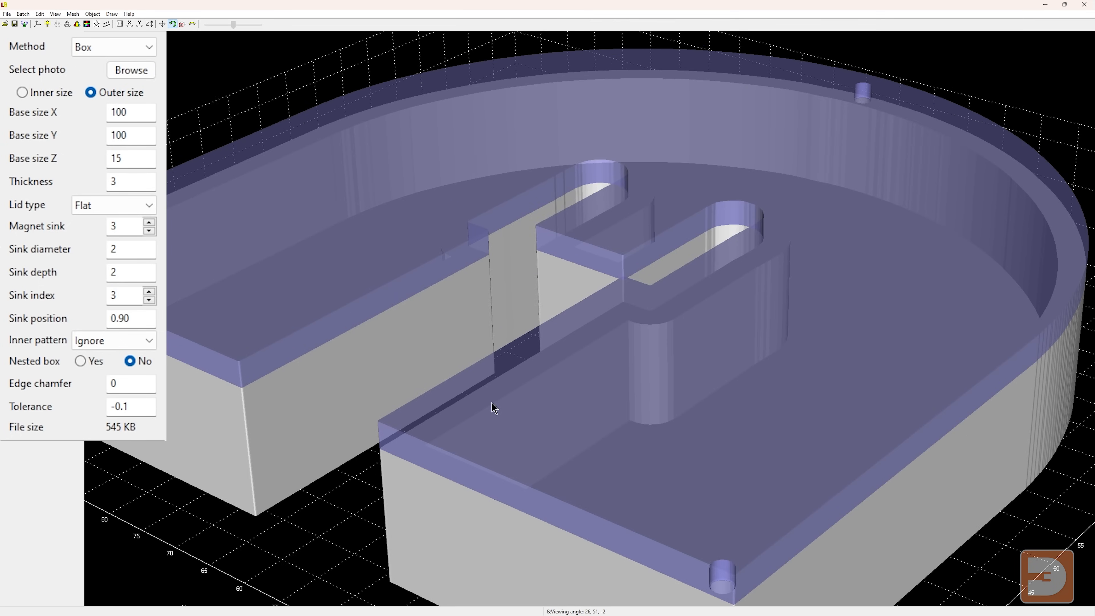
Change the box's lid type from Flat to Basic and look over the lidded box.
scroll(496, 405, down, 2)
right_drag(502, 402, 495, 356)
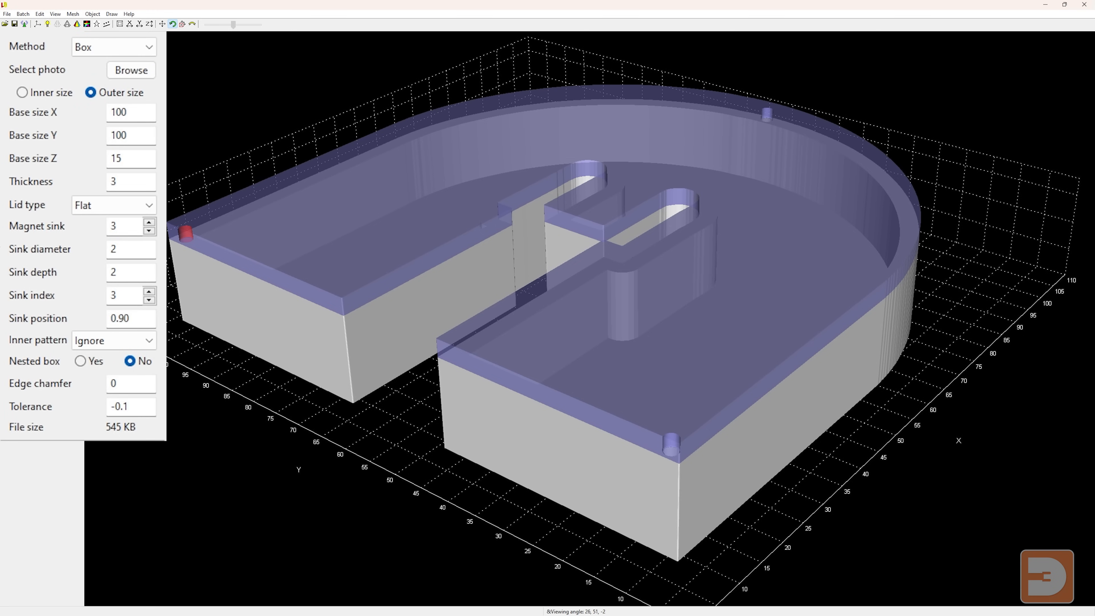
click(125, 210)
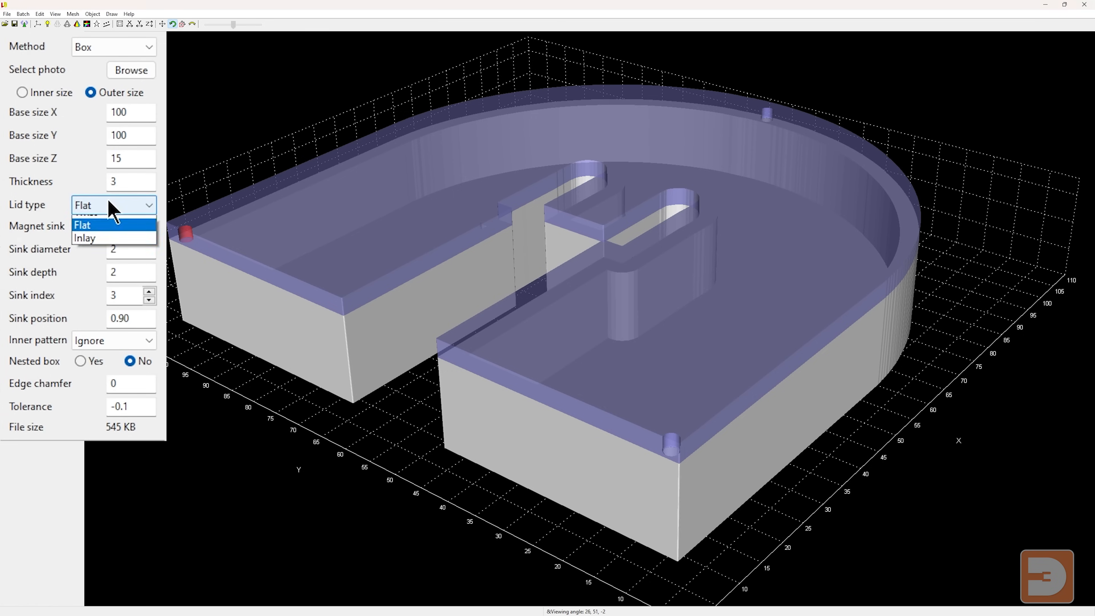
click(130, 223)
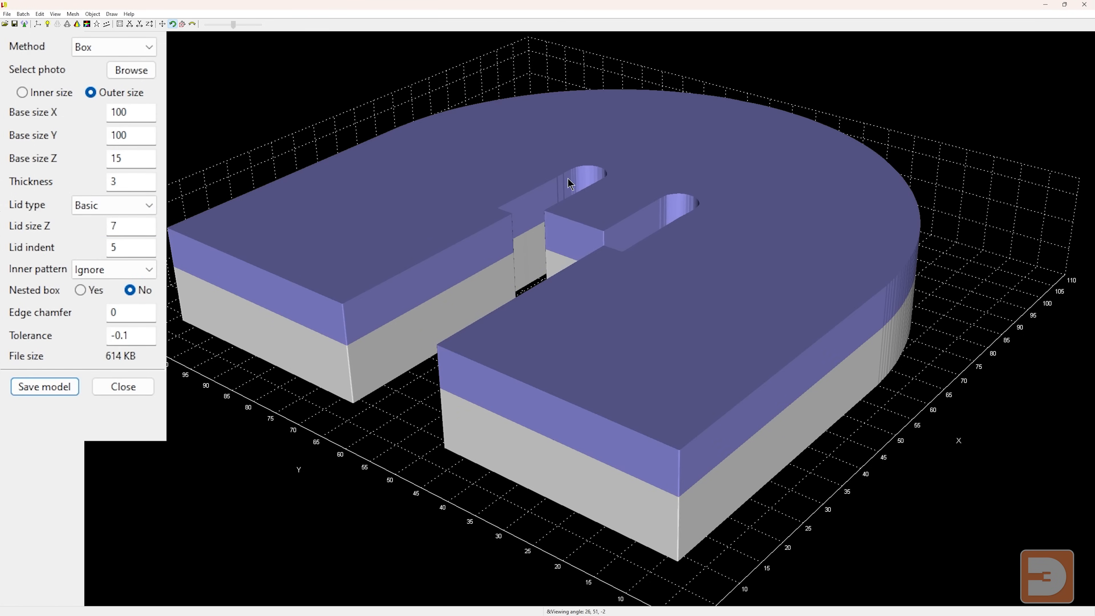
drag(972, 153, 947, 170)
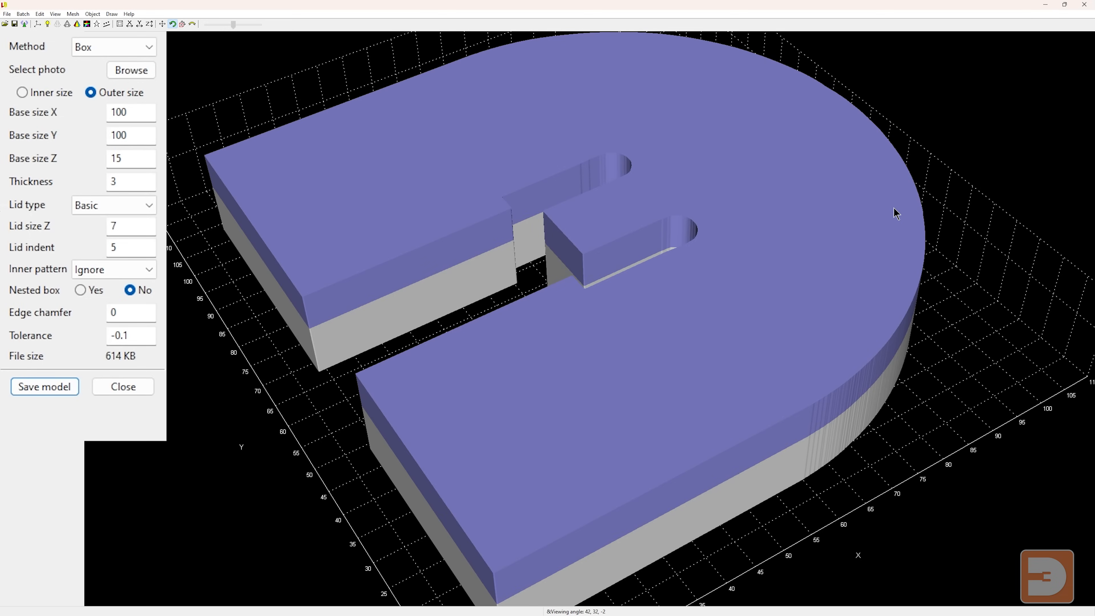
Save the box model to the Downloads folder.
click(45, 388)
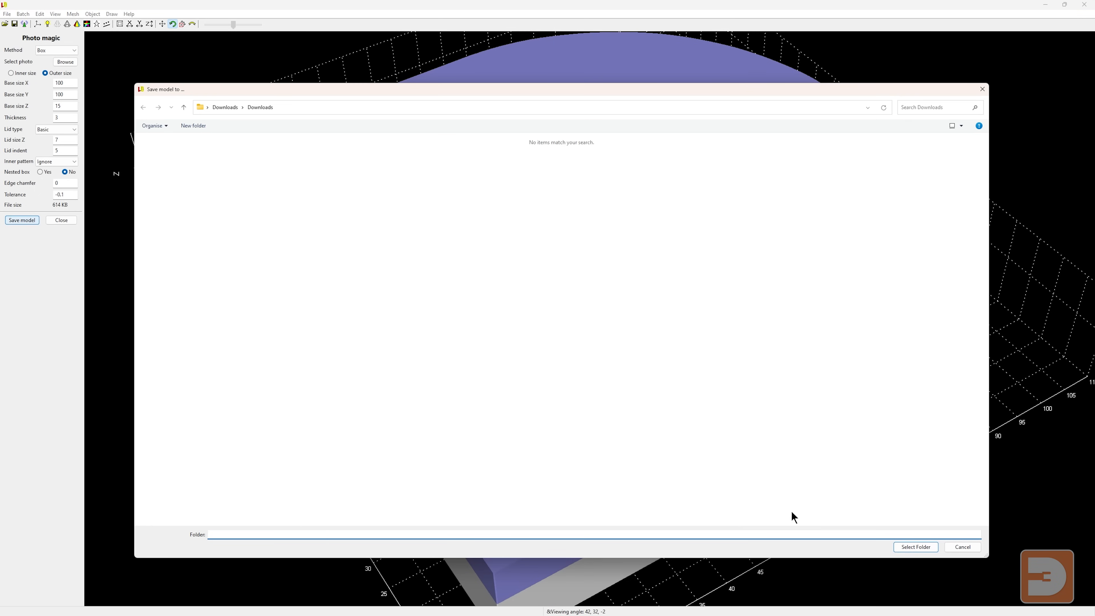
click(914, 552)
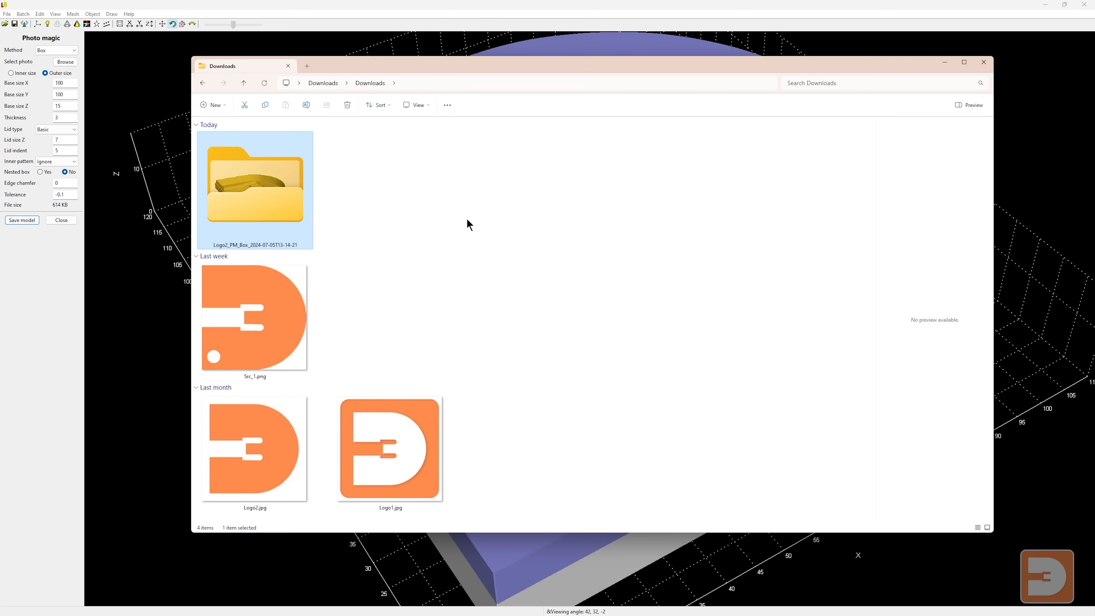
click(459, 224)
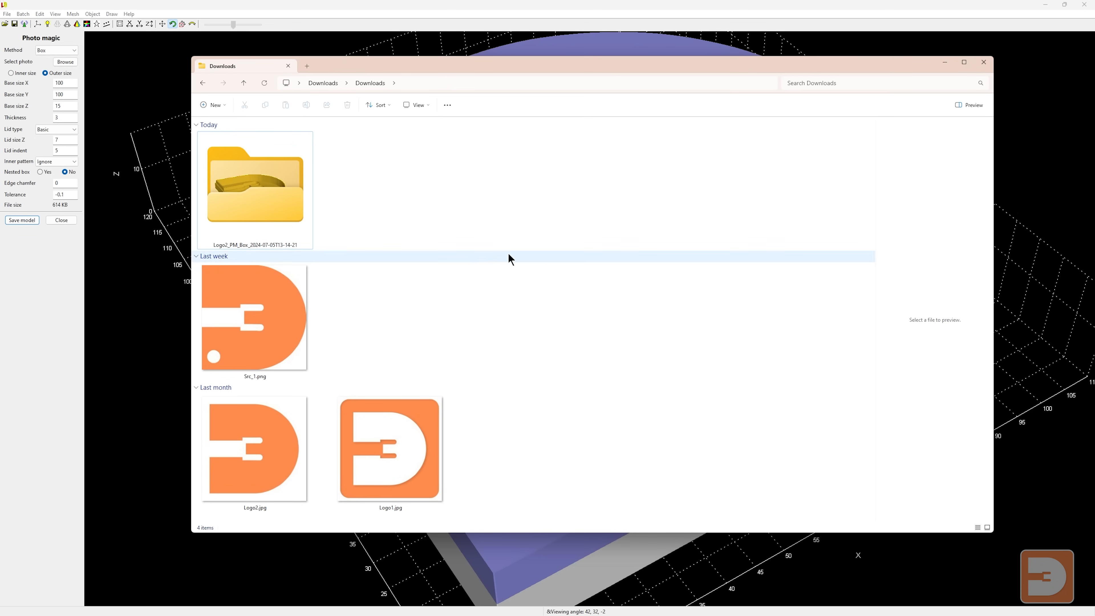
Open the exported Logo2_PM_Box folder and preview its Body.stl and Lid.stl files.
click(258, 209)
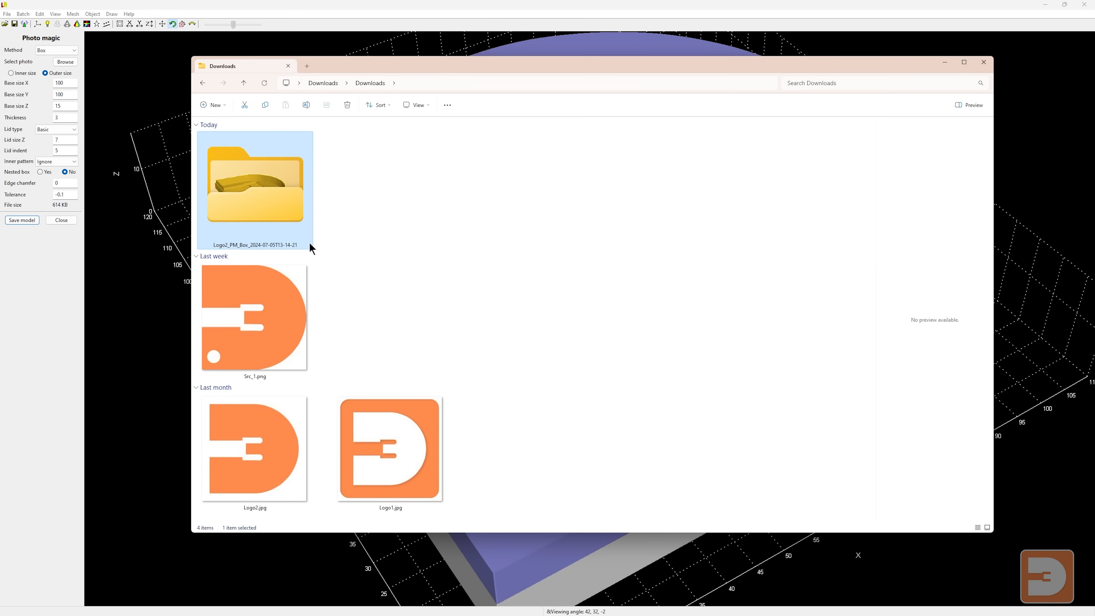
double_click(270, 227)
double_click(215, 149)
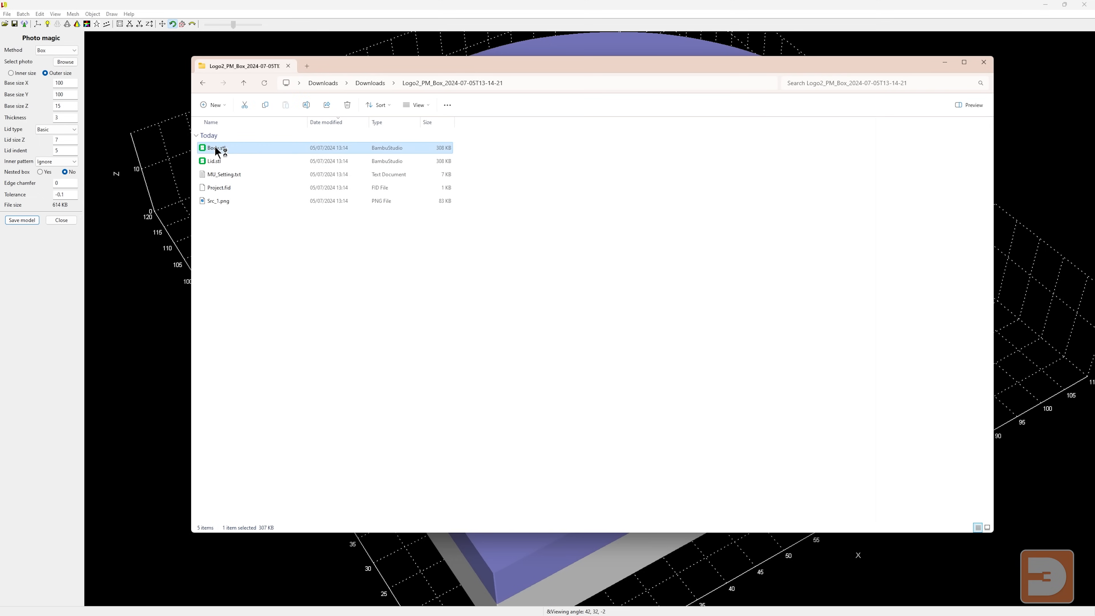
double_click(222, 162)
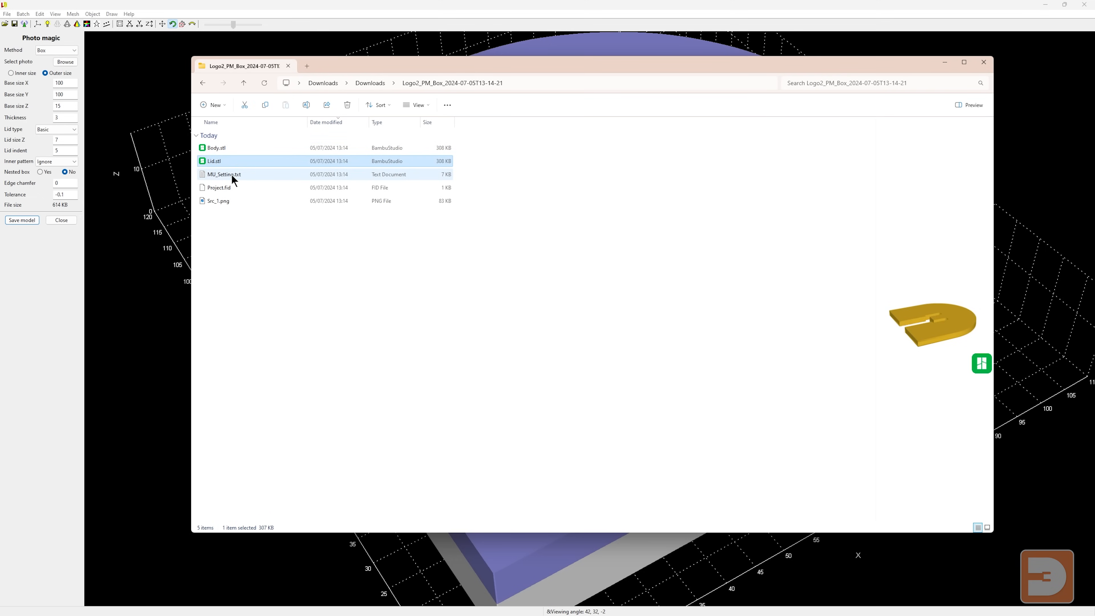